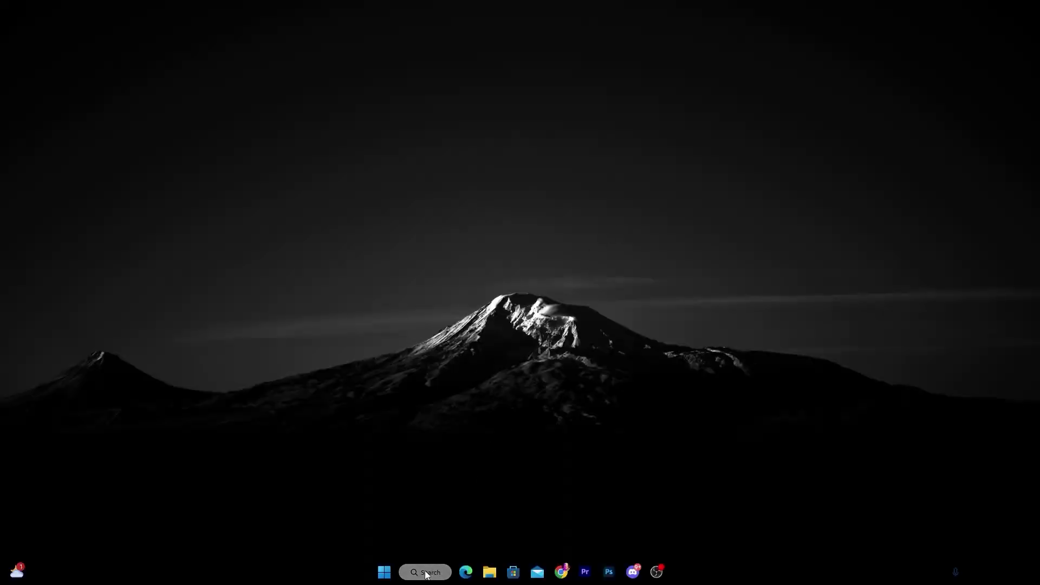
- Search 'per' and launch Performance Monitor as administrator
{"action": "left_click", "coordinate": [426, 572]}
{"action": "type", "text": "per"}
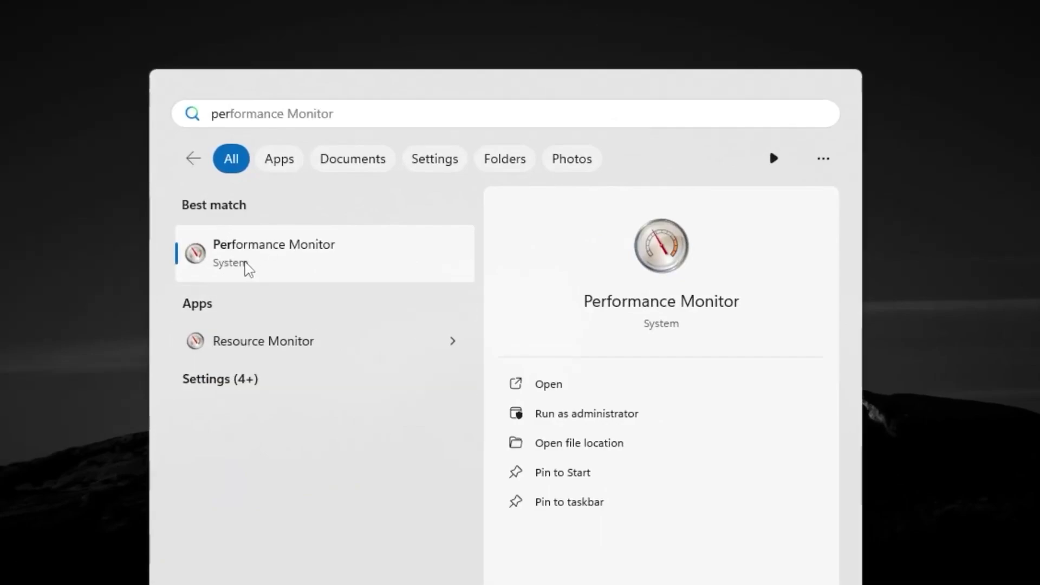
{"action": "left_click", "coordinate": [564, 425]}
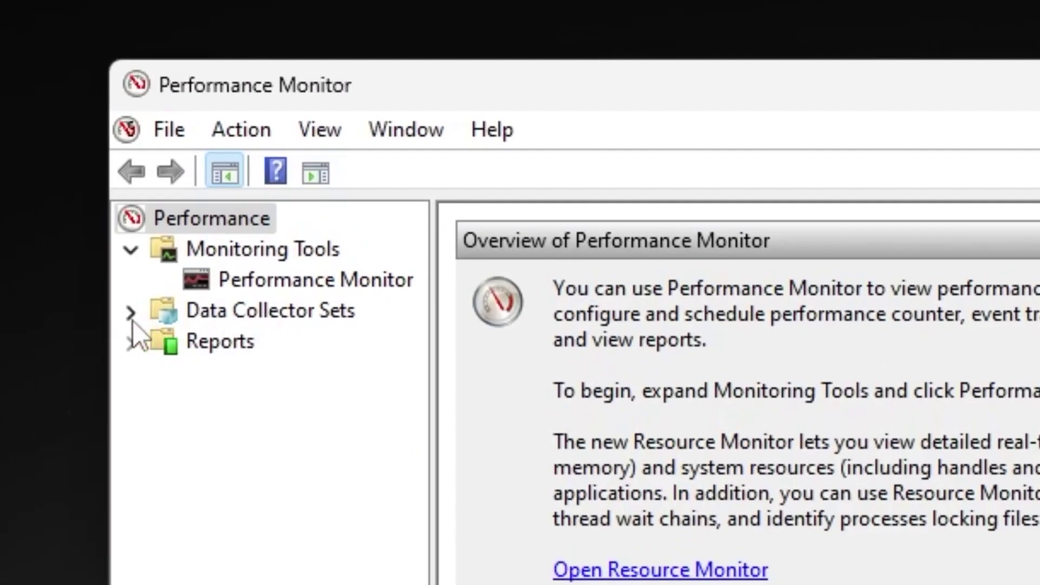
- Go to Data Collector Sets > User Defined and bring up the New menu
{"action": "left_click", "coordinate": [243, 156]}
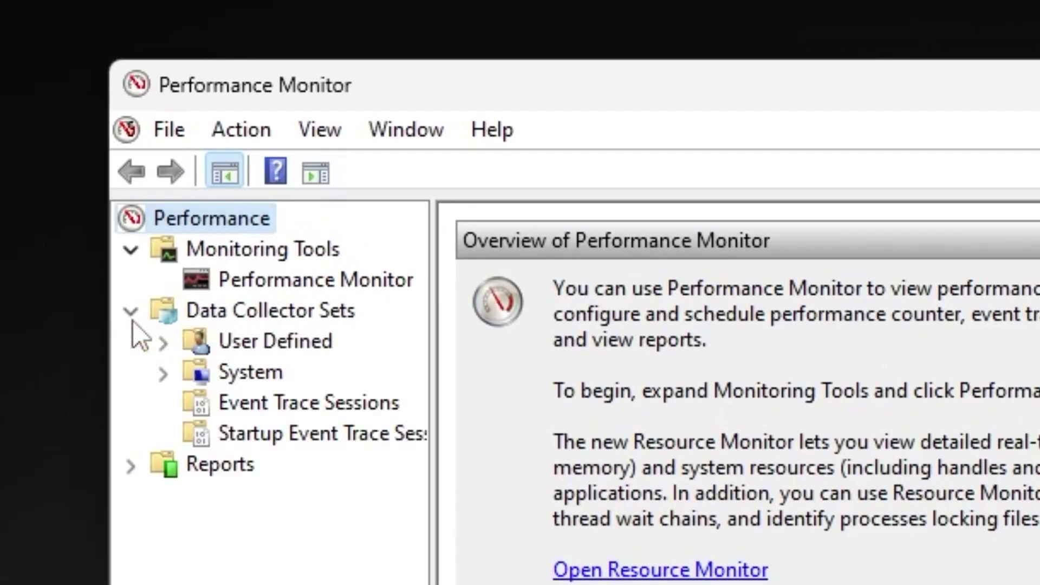
{"action": "left_click", "coordinate": [289, 347]}
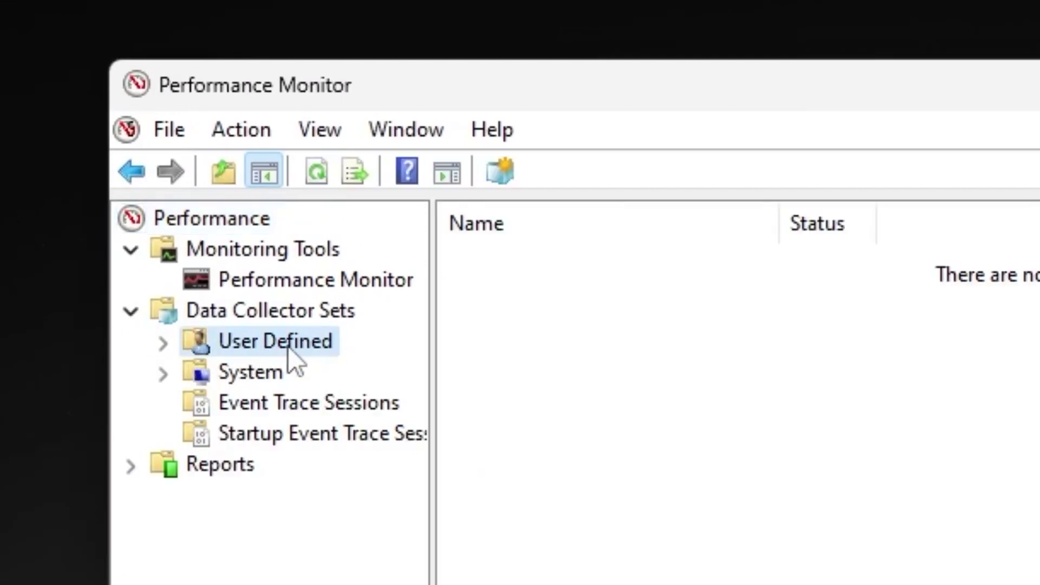
{"action": "right_click", "coordinate": [638, 394]}
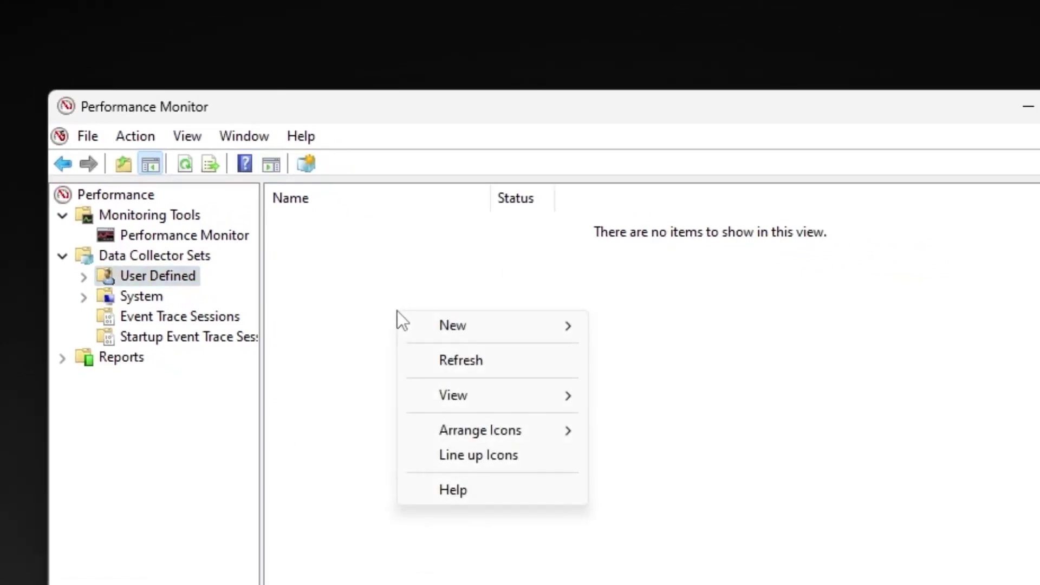
{"action": "mouse_move", "coordinate": [489, 325]}
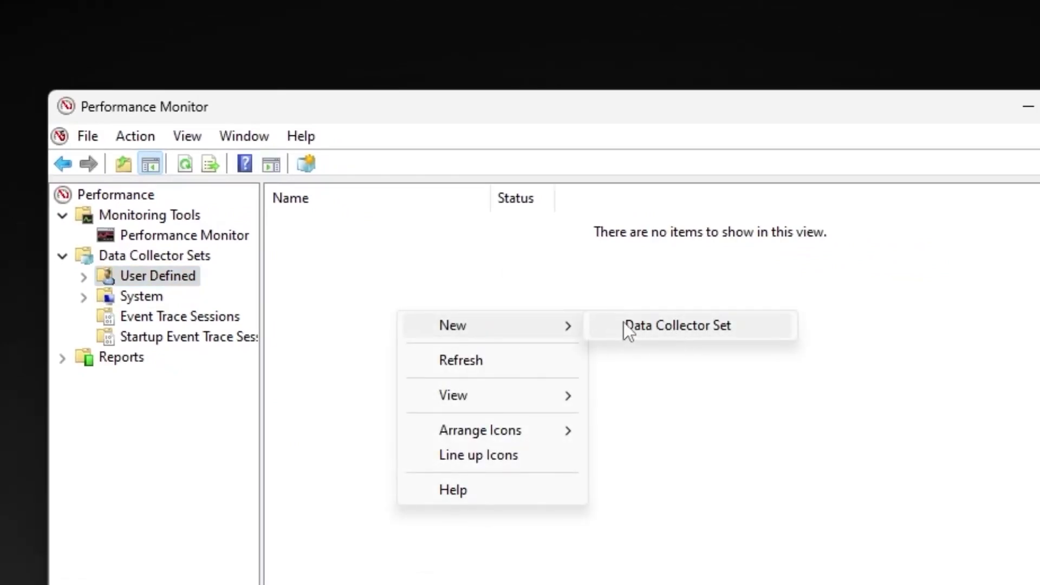
- Start a new data collector set named 'optimize windows by ripex'
{"action": "left_click", "coordinate": [678, 329]}
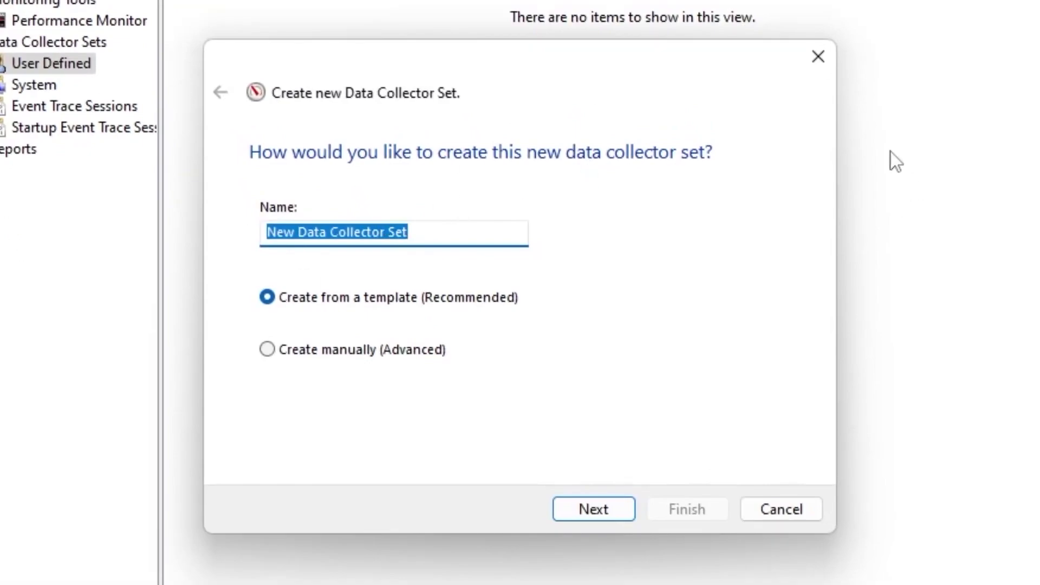
{"action": "type", "text": "optimi"}
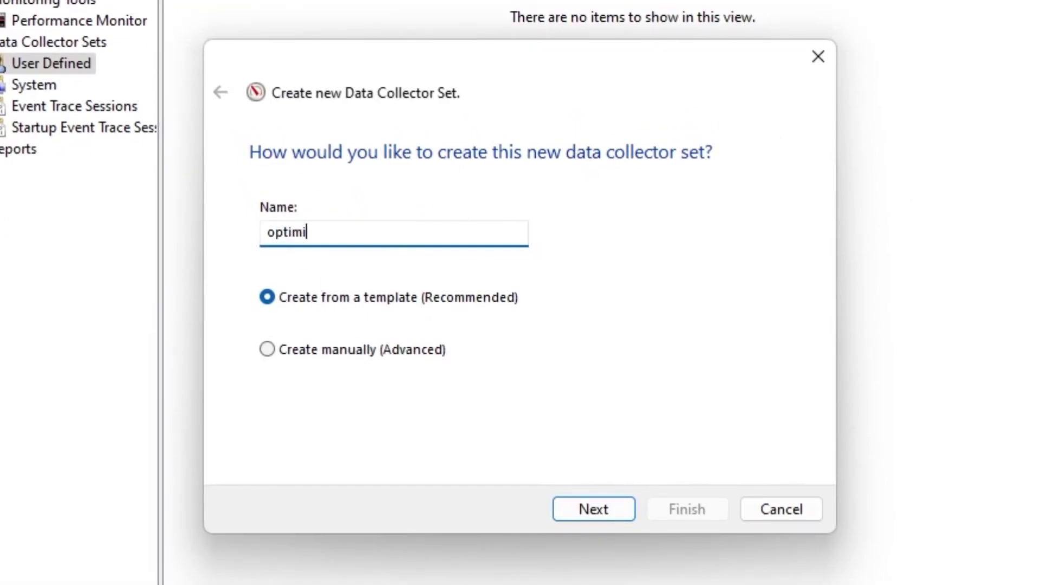
{"action": "type", "text": "ze windows by riop"}
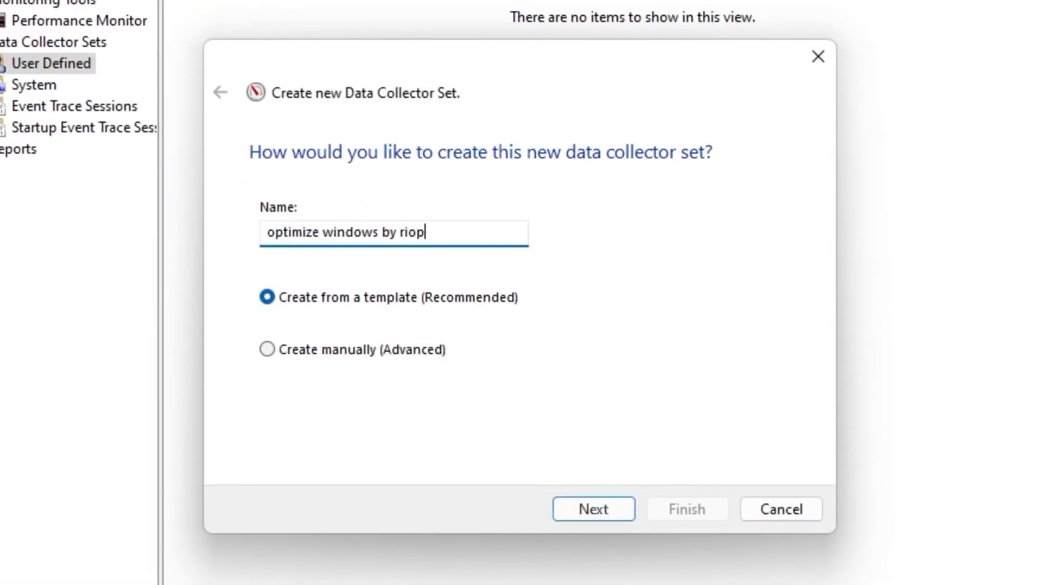
{"action": "key", "text": "BackSpace"}
{"action": "key", "text": "BackSpace"}
{"action": "type", "text": "pex"}
- Create the set manually with Performance counter logging and bring up the counter list
{"action": "left_click", "coordinate": [321, 351]}
{"action": "left_click", "coordinate": [599, 511]}
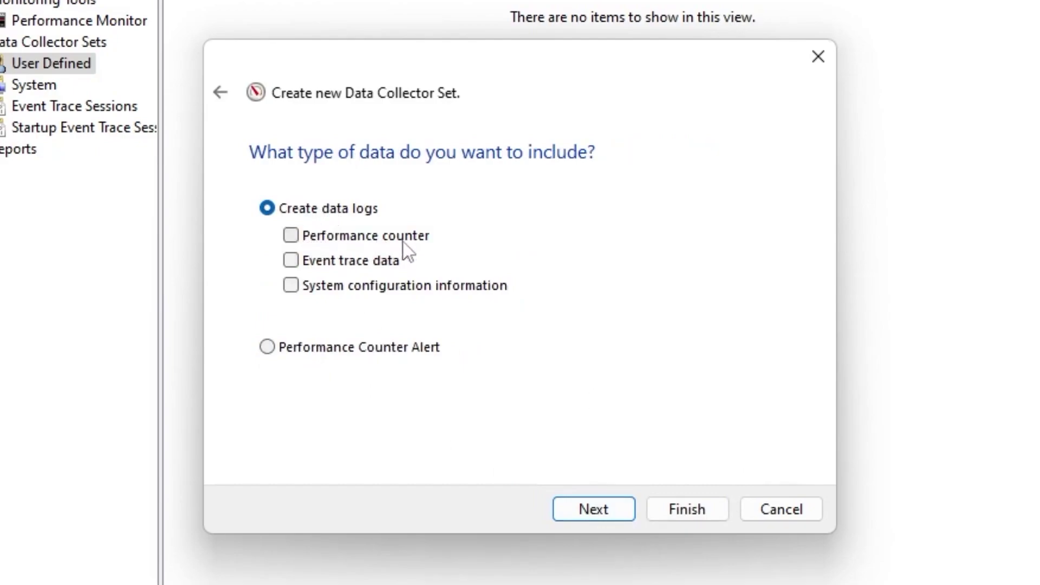
{"action": "left_click", "coordinate": [295, 237]}
{"action": "left_click", "coordinate": [593, 510]}
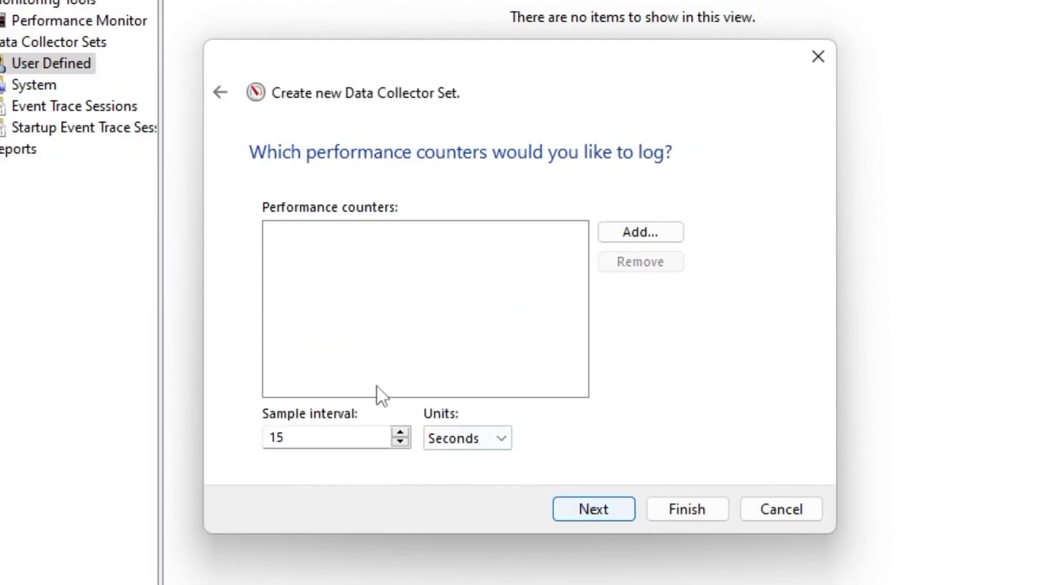
{"action": "left_click", "coordinate": [646, 238]}
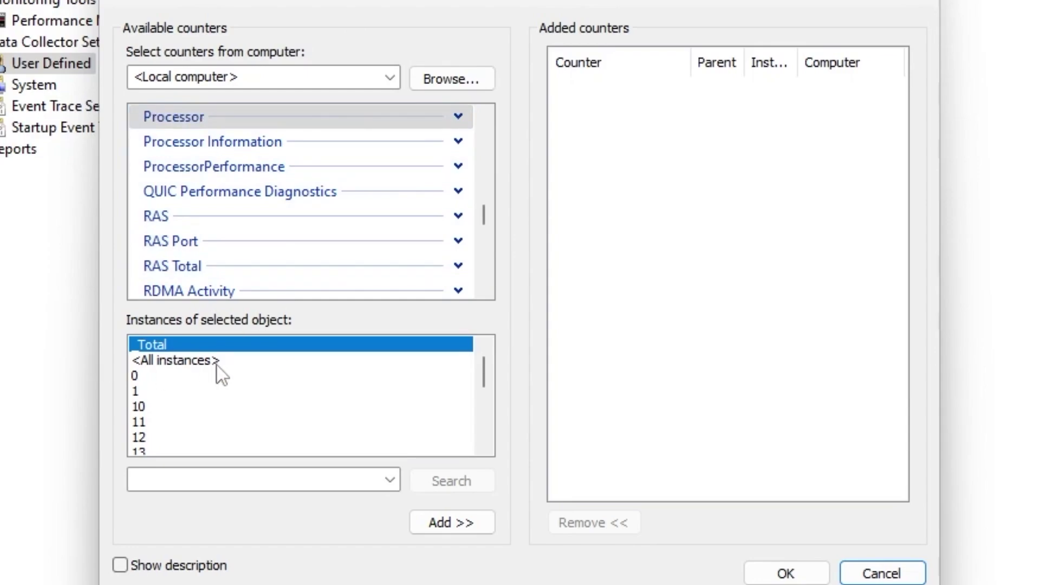
- Add the Processor instance 15 and Process _Total counters to the set
{"action": "scroll", "coordinate": [264, 394], "scroll_direction": "down", "scroll_amount": 2}
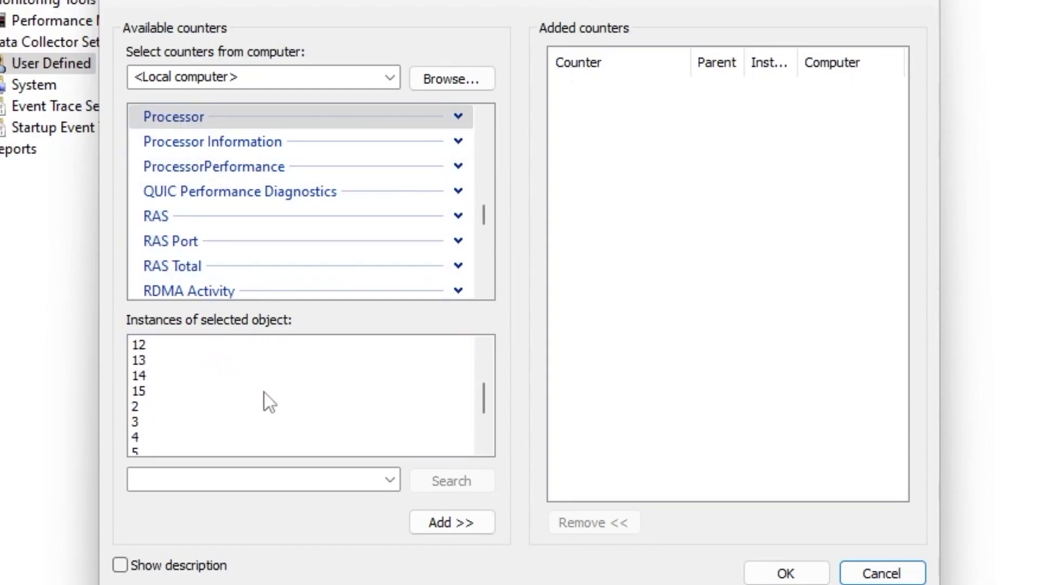
{"action": "scroll", "coordinate": [379, 423], "scroll_direction": "down", "scroll_amount": 2}
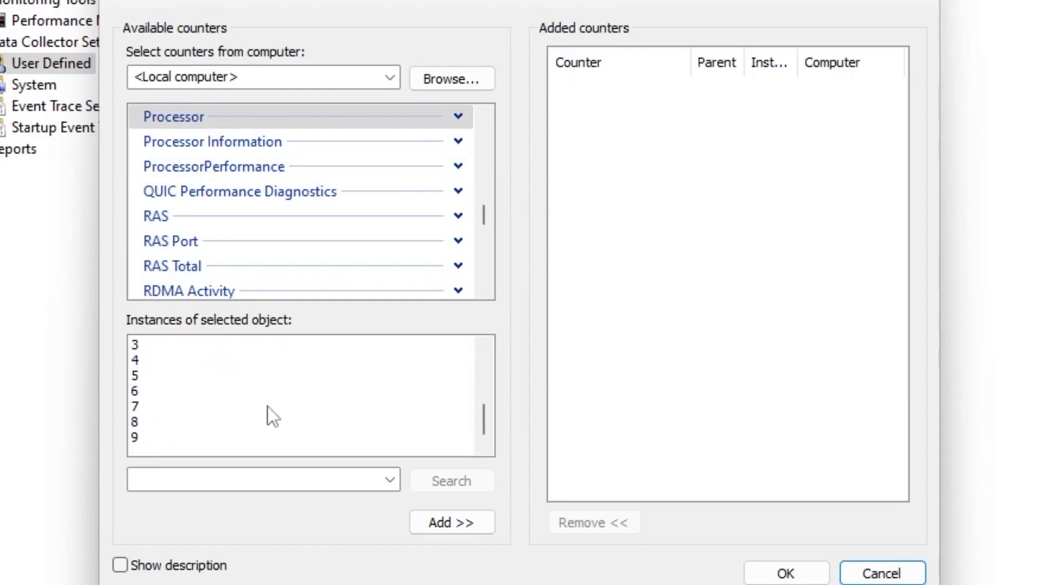
{"action": "scroll", "coordinate": [269, 408], "scroll_direction": "up", "scroll_amount": 4}
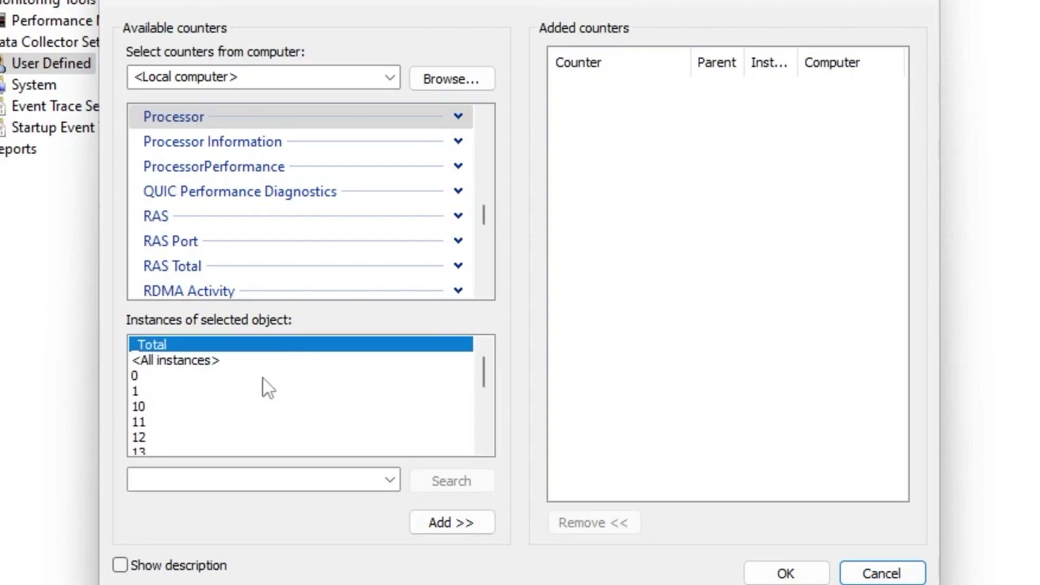
{"action": "scroll", "coordinate": [251, 375], "scroll_direction": "down", "scroll_amount": 2}
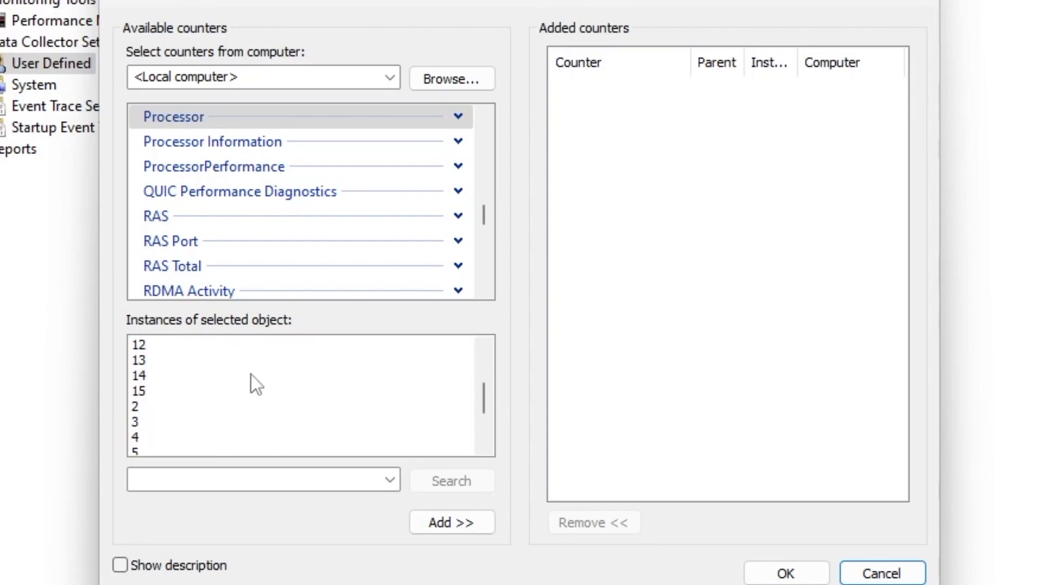
{"action": "left_click", "coordinate": [144, 395]}
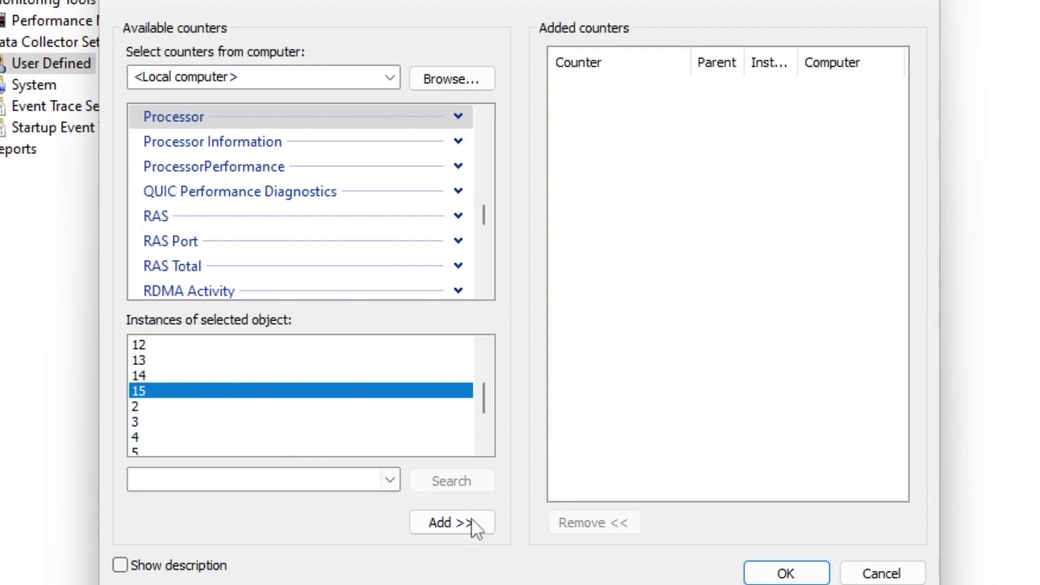
{"action": "left_click", "coordinate": [439, 525]}
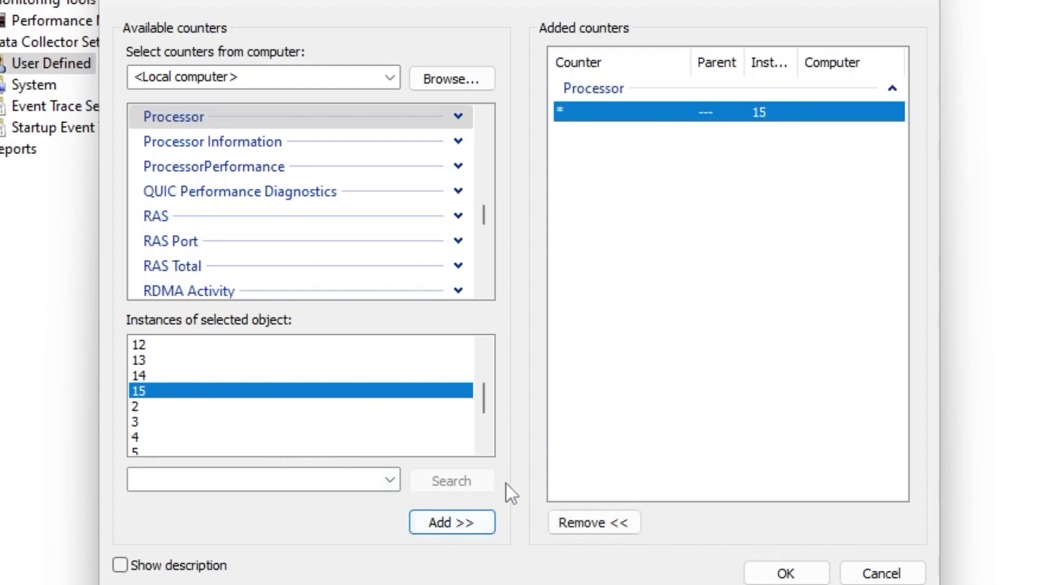
{"action": "scroll", "coordinate": [346, 235], "scroll_direction": "up", "scroll_amount": 1}
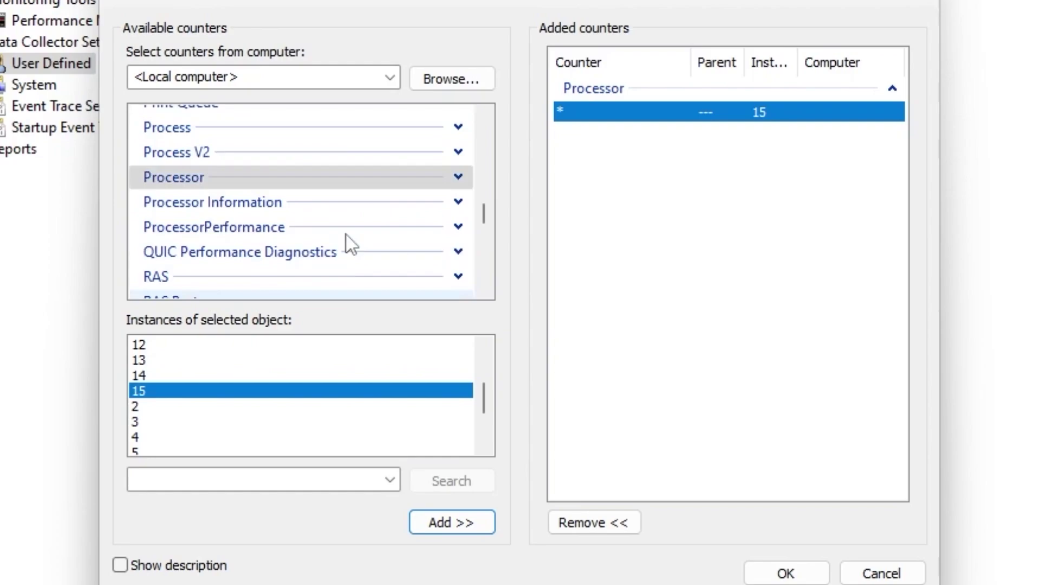
{"action": "left_click", "coordinate": [181, 129]}
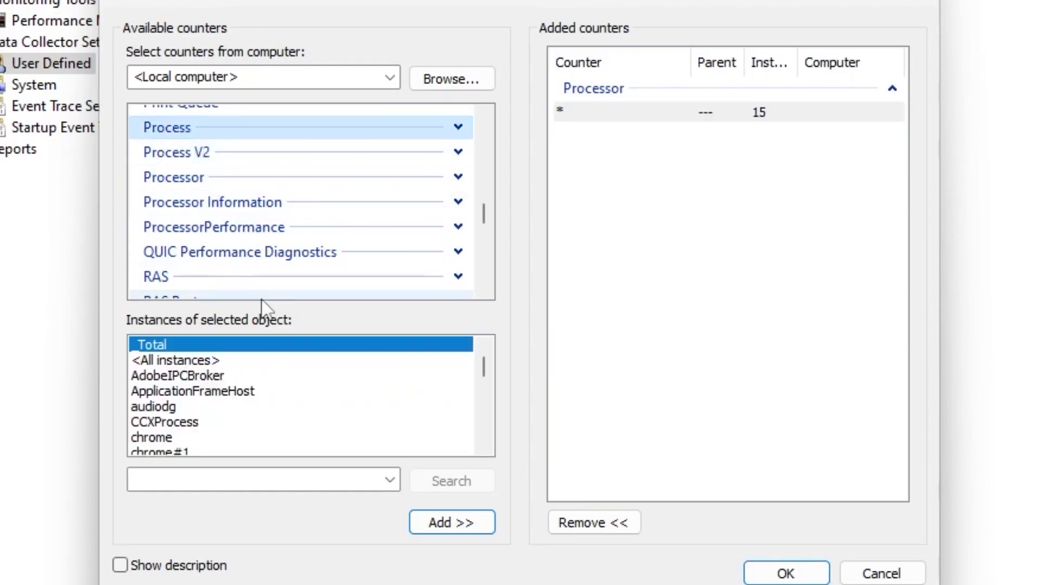
{"action": "left_click", "coordinate": [437, 523]}
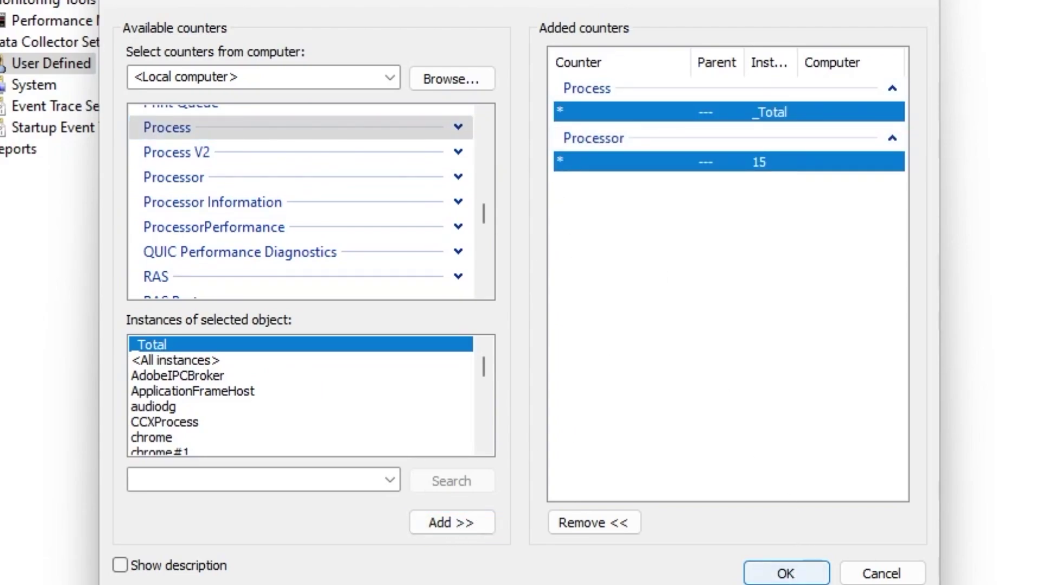
{"action": "left_click", "coordinate": [786, 574]}
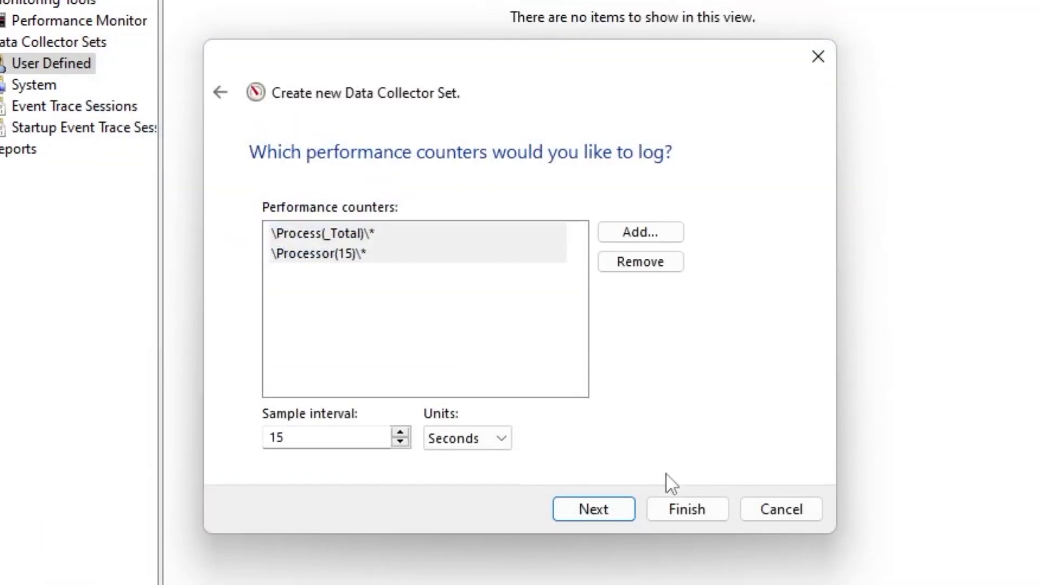
- Finish the wizard to save the new data collector set
{"action": "left_click", "coordinate": [596, 512]}
{"action": "left_click", "coordinate": [585, 510]}
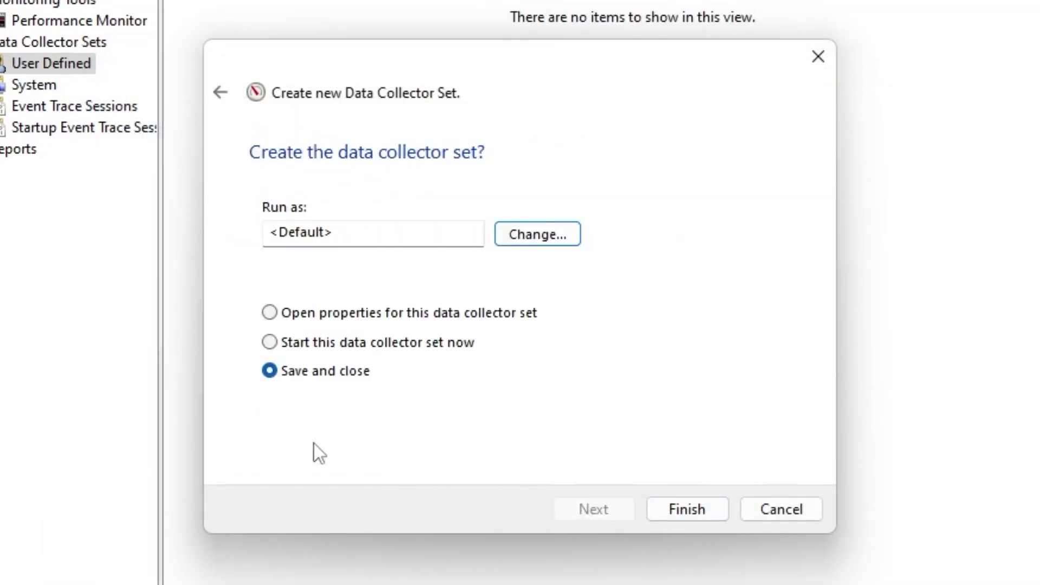
{"action": "left_click", "coordinate": [687, 509]}
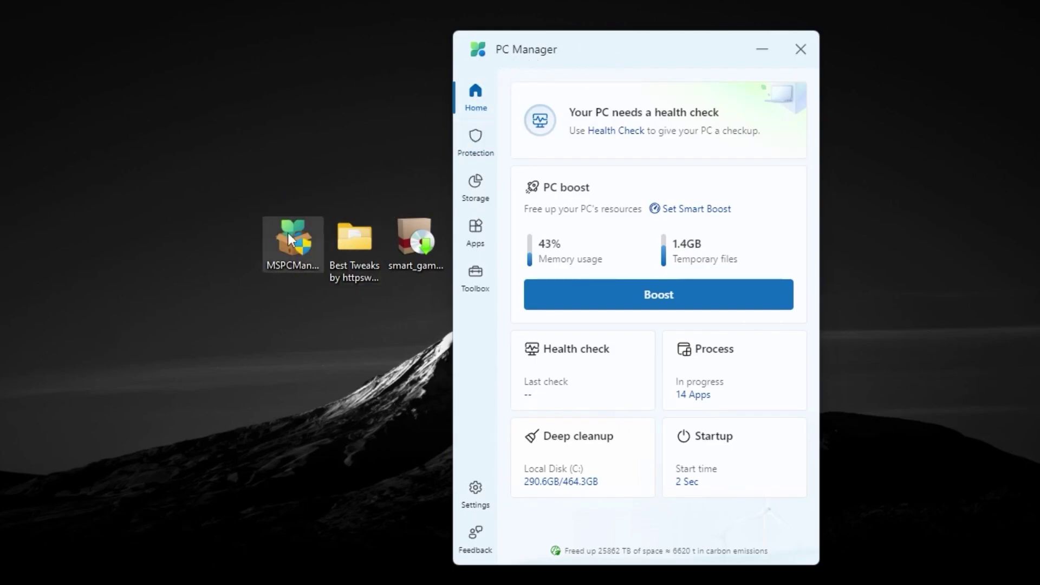
- Run PC Manager's Boost to free memory and 1.4GB of temporary files, then view Protection
{"action": "left_click", "coordinate": [290, 247]}
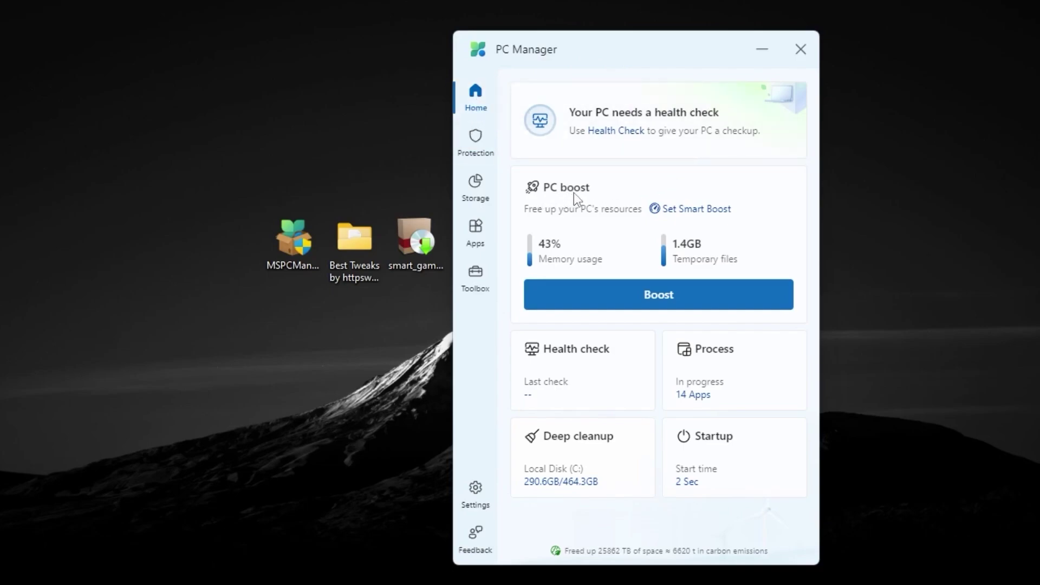
{"action": "left_click", "coordinate": [661, 297]}
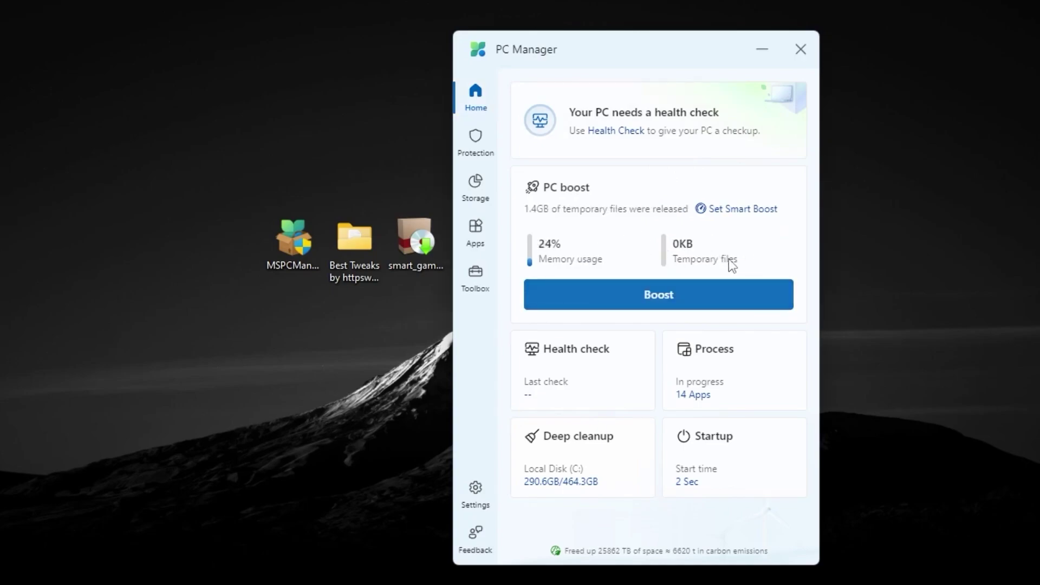
{"action": "left_click", "coordinate": [484, 149]}
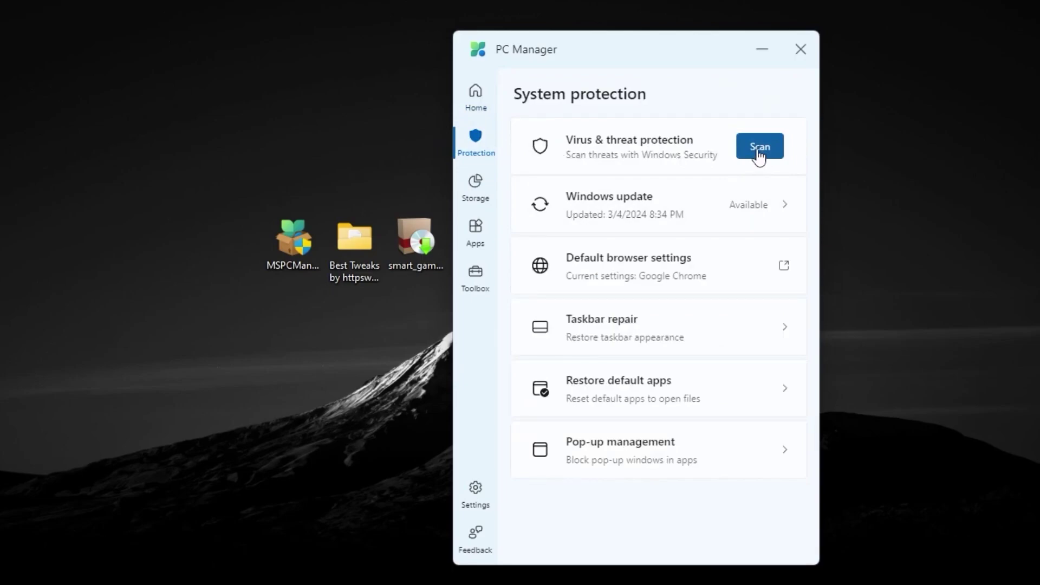
- View PC Manager's Storage page, then close PC Manager
{"action": "left_click", "coordinate": [464, 195]}
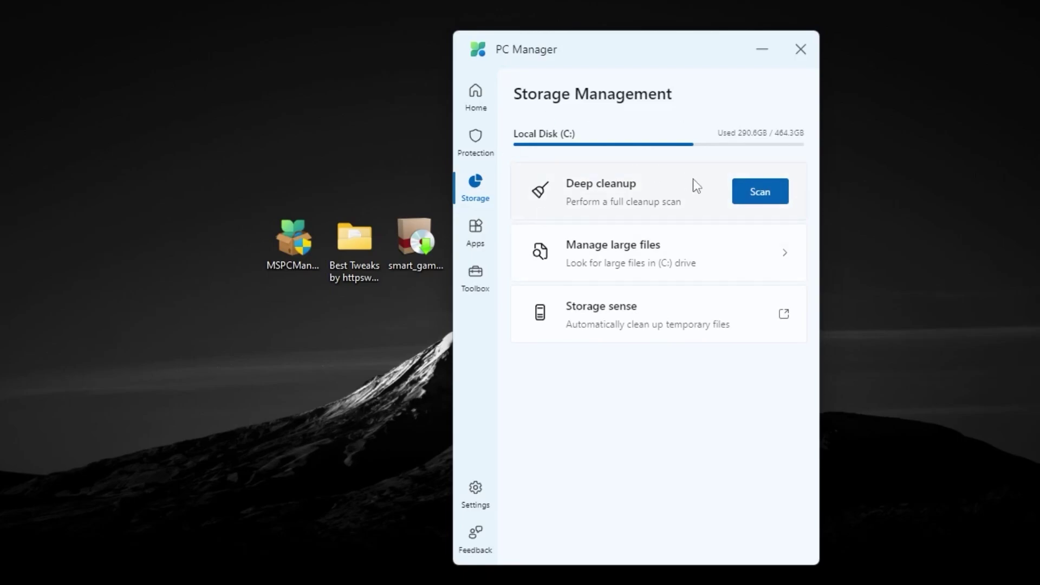
{"action": "left_click", "coordinate": [803, 48]}
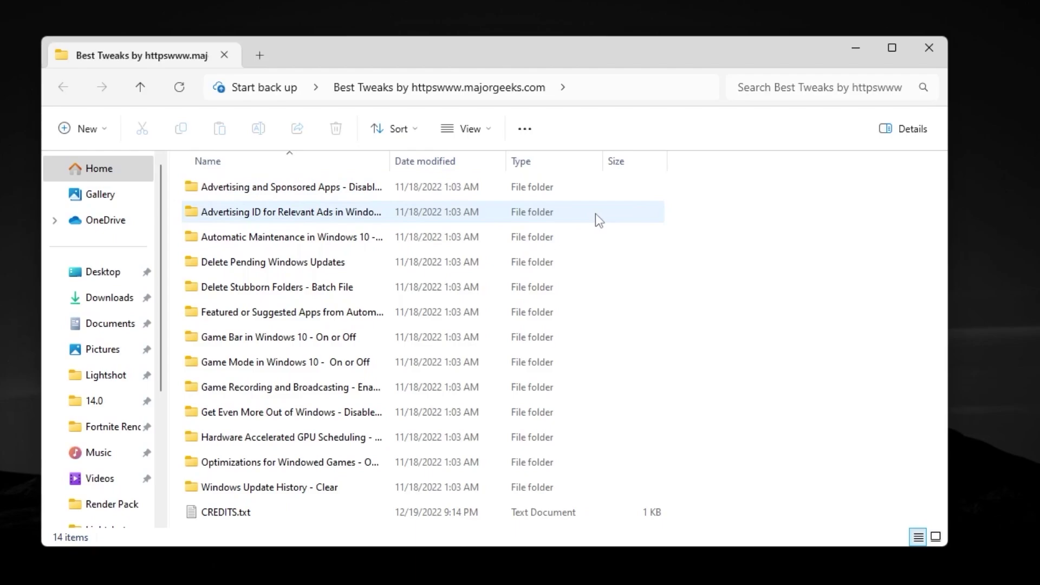
- Apply the Windows 10 disable most ads registry tweak from the advertising folder
{"action": "left_click_drag", "start_coordinate": [769, 194], "coordinate": [212, 499]}
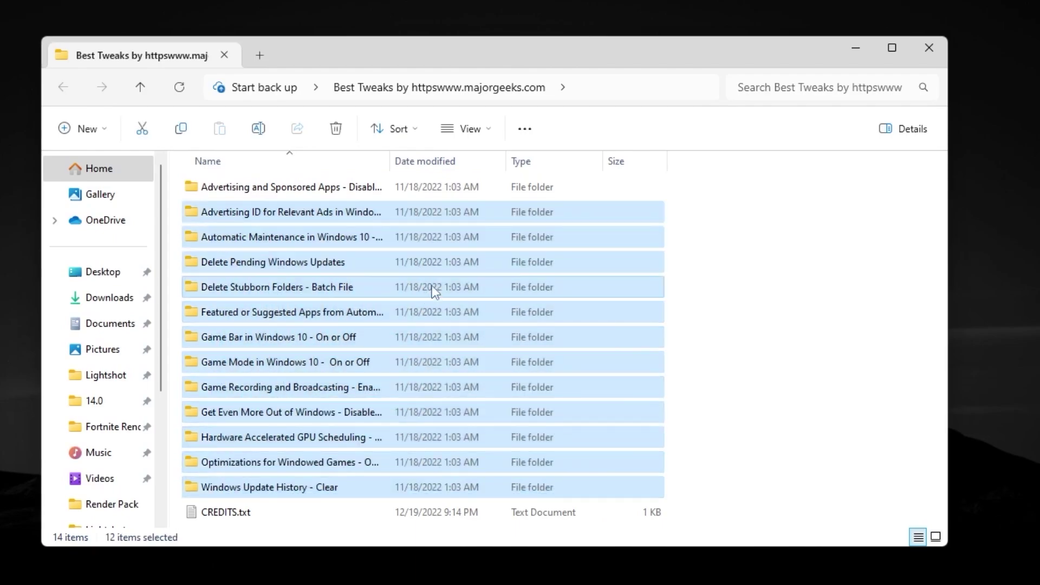
{"action": "double_click", "coordinate": [226, 188]}
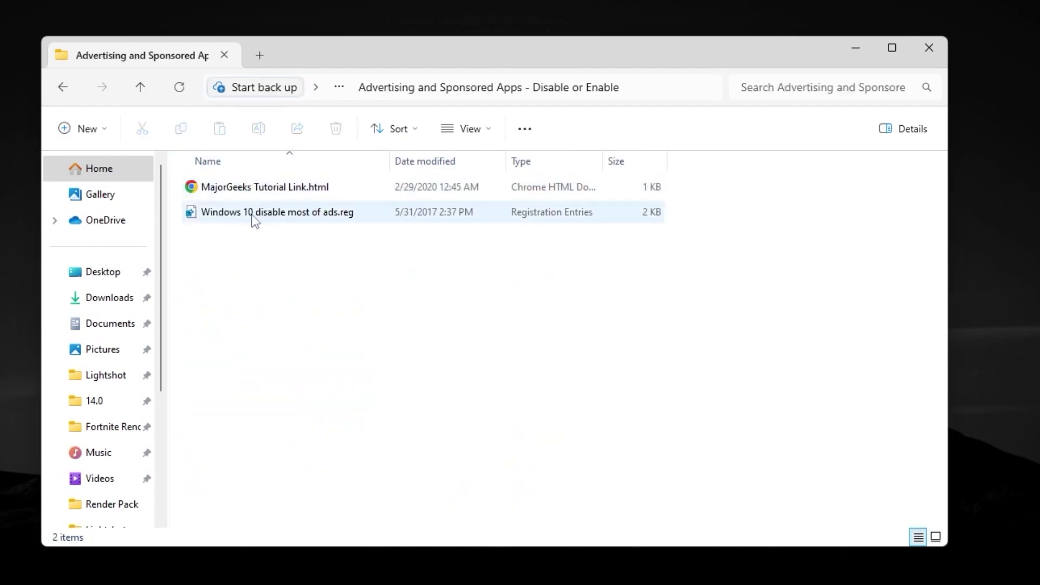
{"action": "double_click", "coordinate": [314, 216]}
{"action": "left_click", "coordinate": [412, 473]}
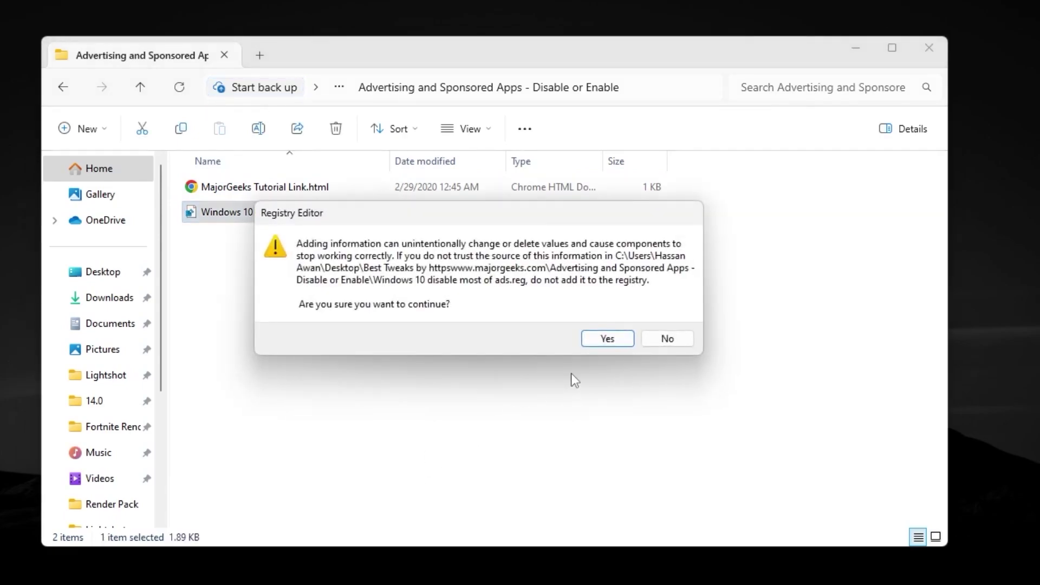
{"action": "left_click", "coordinate": [608, 340]}
{"action": "left_click", "coordinate": [674, 325]}
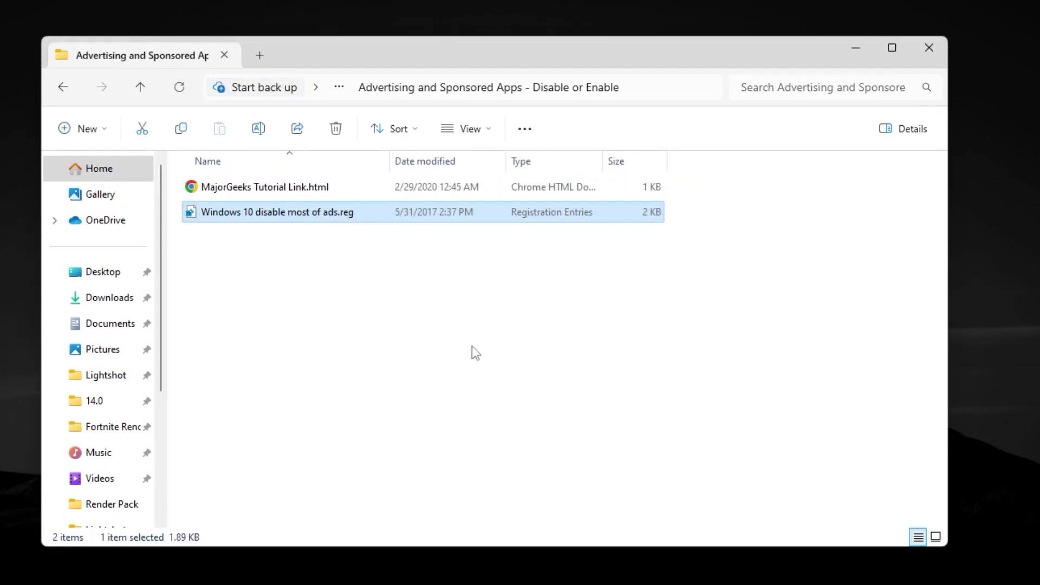
{"action": "key", "text": "alt+Left"}
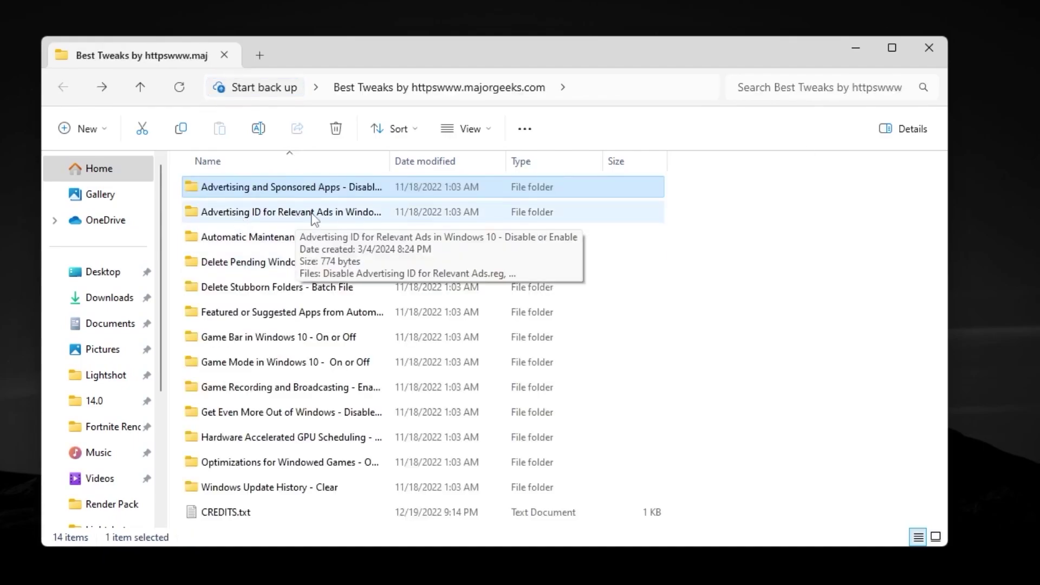
- Import the Disable Advertising ID for Relevant Ads registry tweak
{"action": "double_click", "coordinate": [333, 216]}
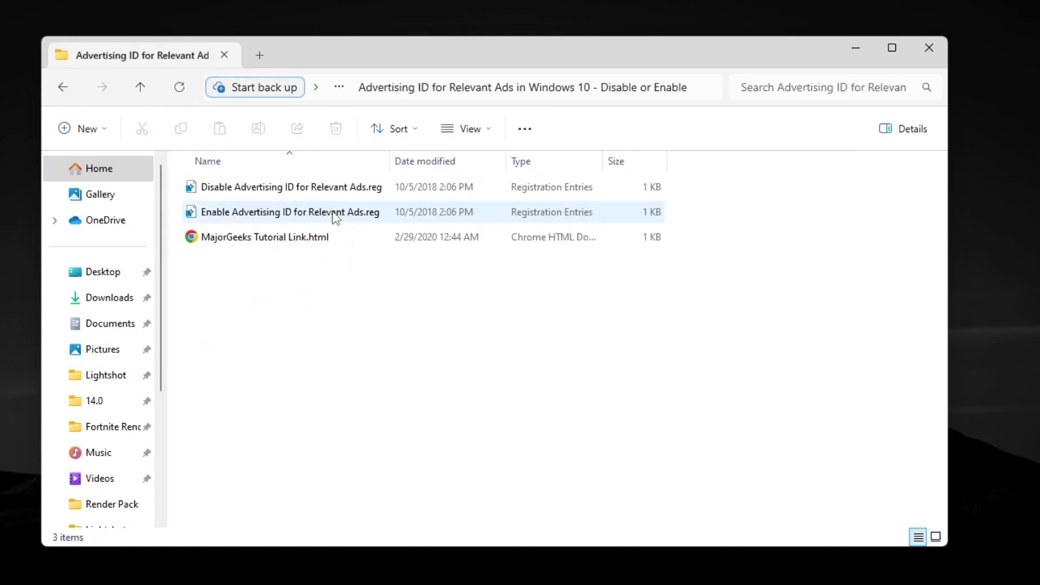
{"action": "double_click", "coordinate": [244, 192]}
{"action": "left_click", "coordinate": [407, 465]}
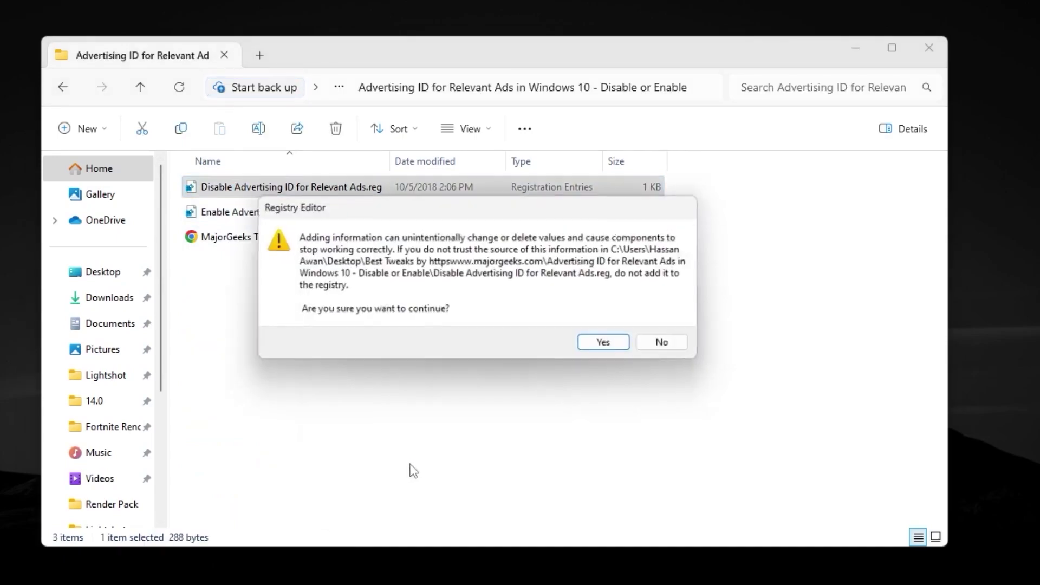
{"action": "left_click", "coordinate": [619, 343]}
{"action": "left_click", "coordinate": [667, 327]}
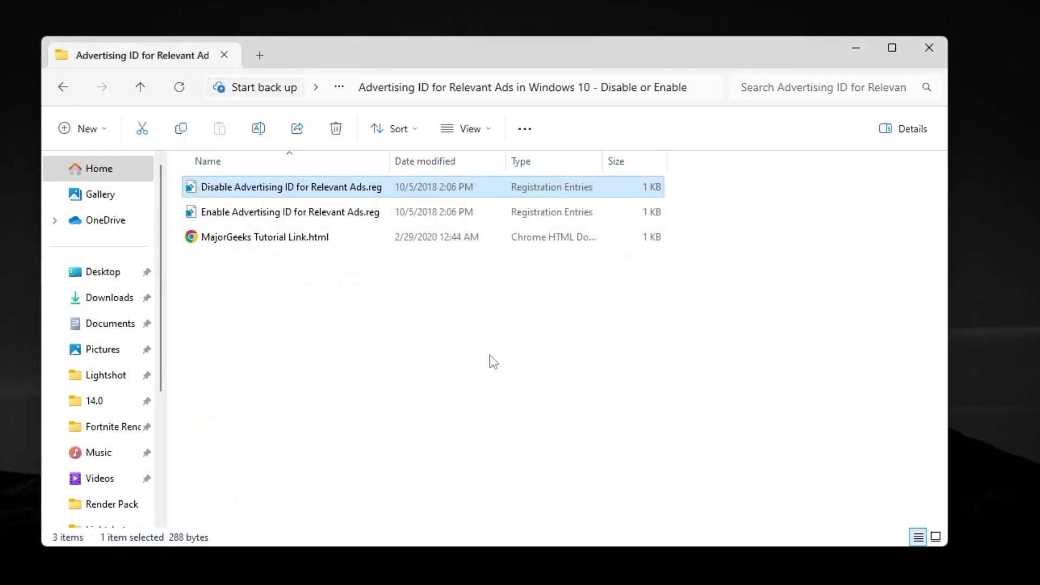
{"action": "key", "text": "alt+Left"}
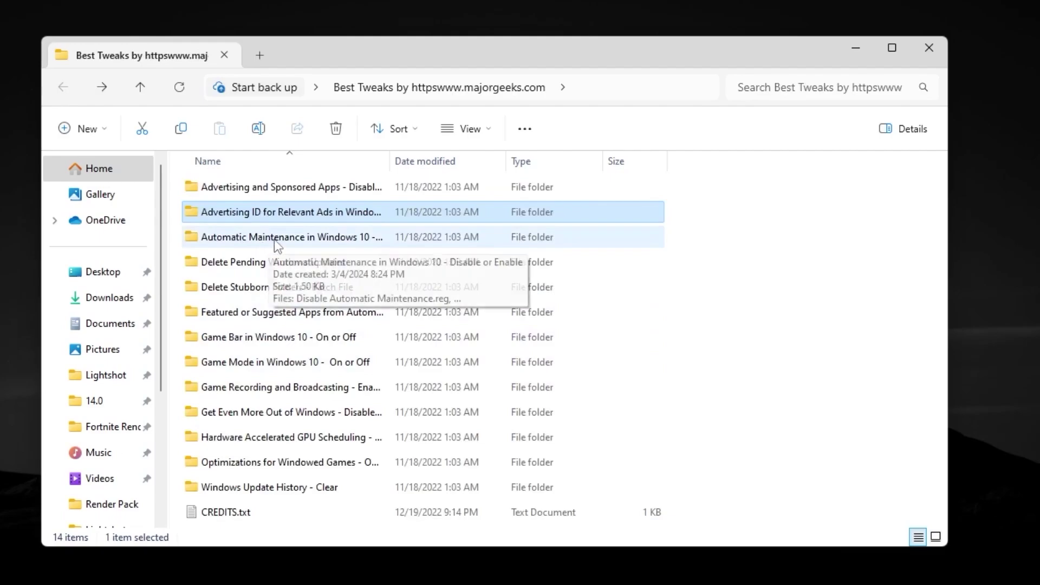
- Import the Disable Automatic Maintenance registry tweak
{"action": "double_click", "coordinate": [299, 239]}
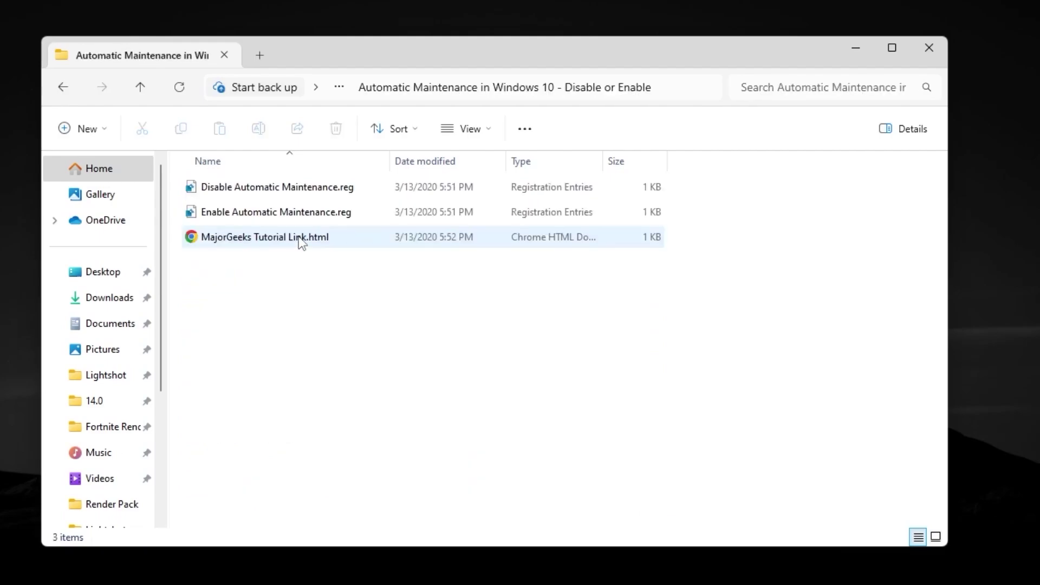
{"action": "double_click", "coordinate": [274, 187]}
{"action": "left_click", "coordinate": [416, 473]}
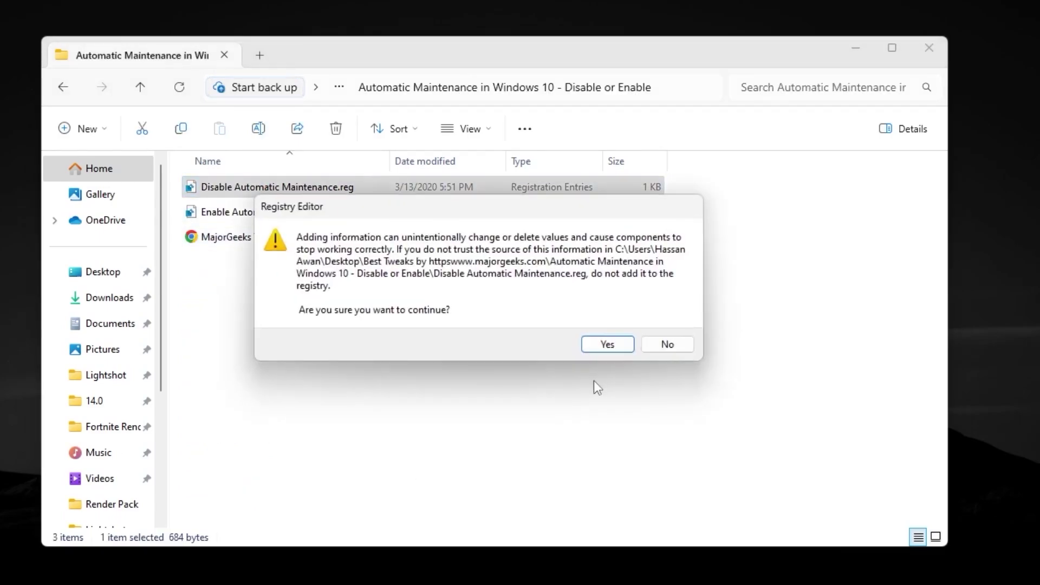
{"action": "left_click", "coordinate": [617, 344]}
{"action": "left_click", "coordinate": [670, 326]}
{"action": "key", "text": "alt+Left"}
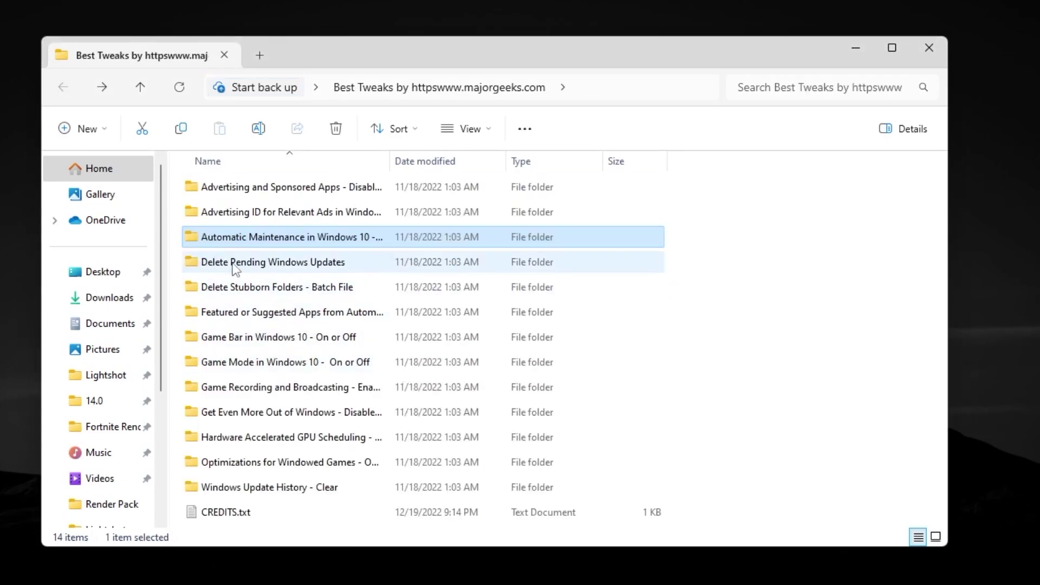
- Run the Delete Pending Windows Updates batch file as administrator, then go back to Best Tweaks
{"action": "double_click", "coordinate": [245, 264]}
{"action": "double_click", "coordinate": [251, 192]}
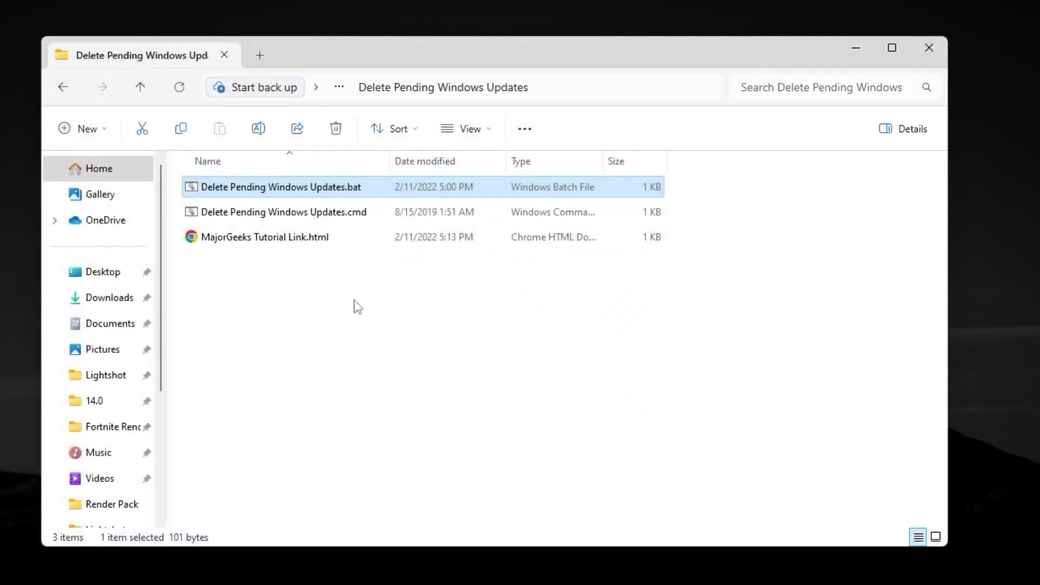
{"action": "right_click", "coordinate": [233, 186]}
{"action": "left_click", "coordinate": [307, 293]}
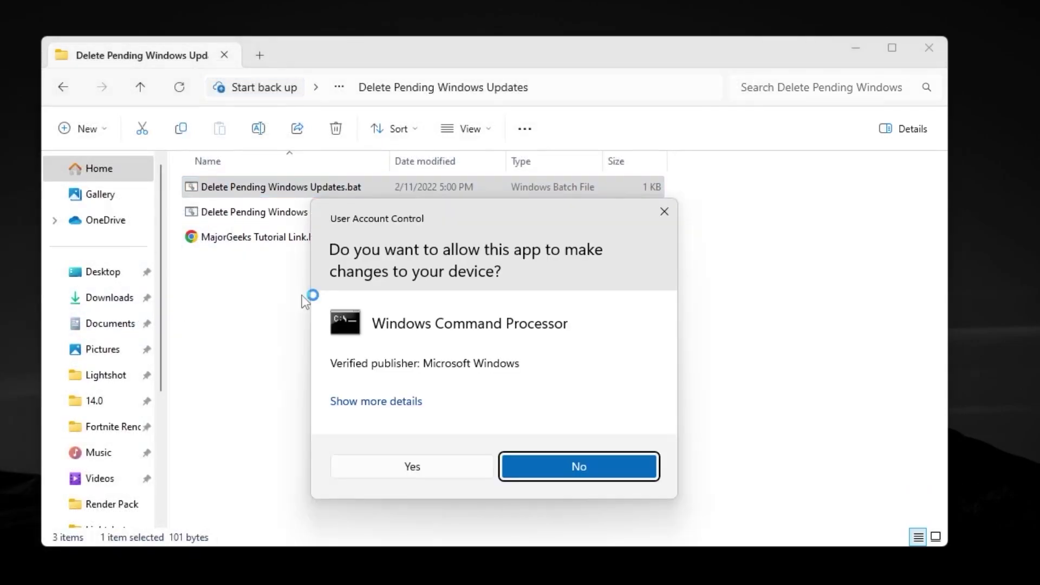
{"action": "left_click", "coordinate": [427, 470]}
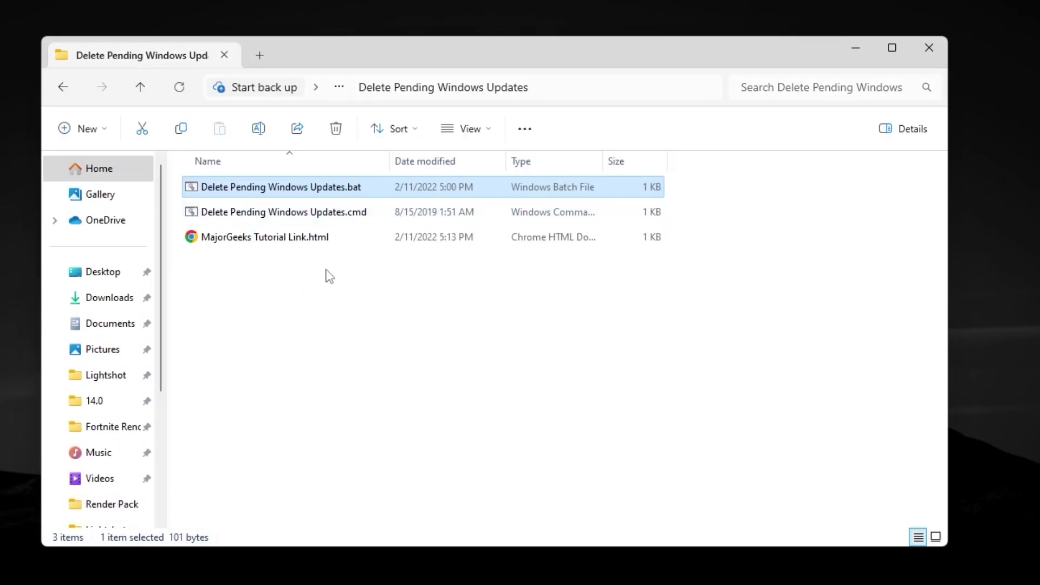
{"action": "key", "text": "alt+Up"}
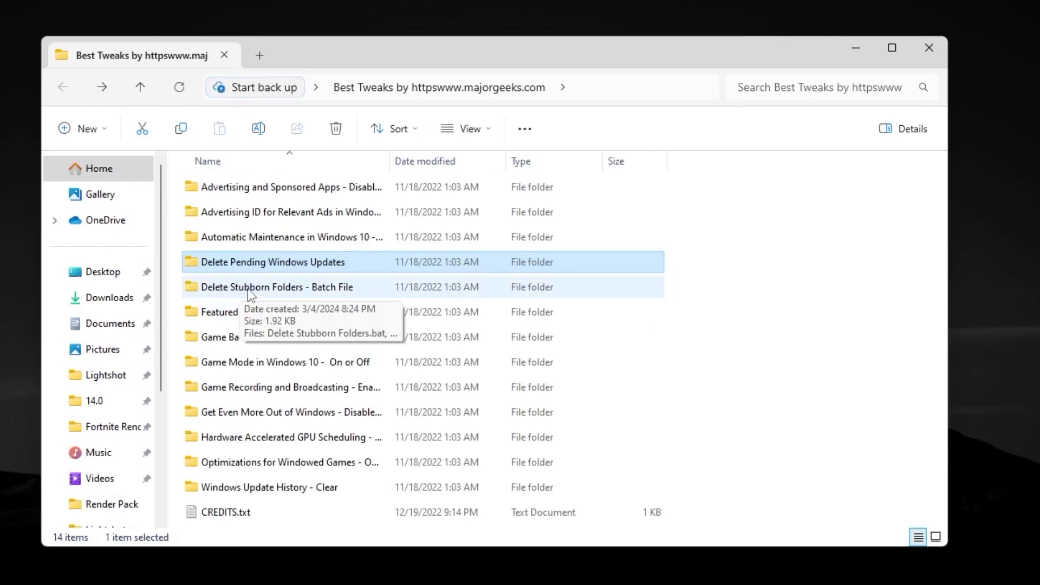
{"action": "double_click", "coordinate": [273, 287]}
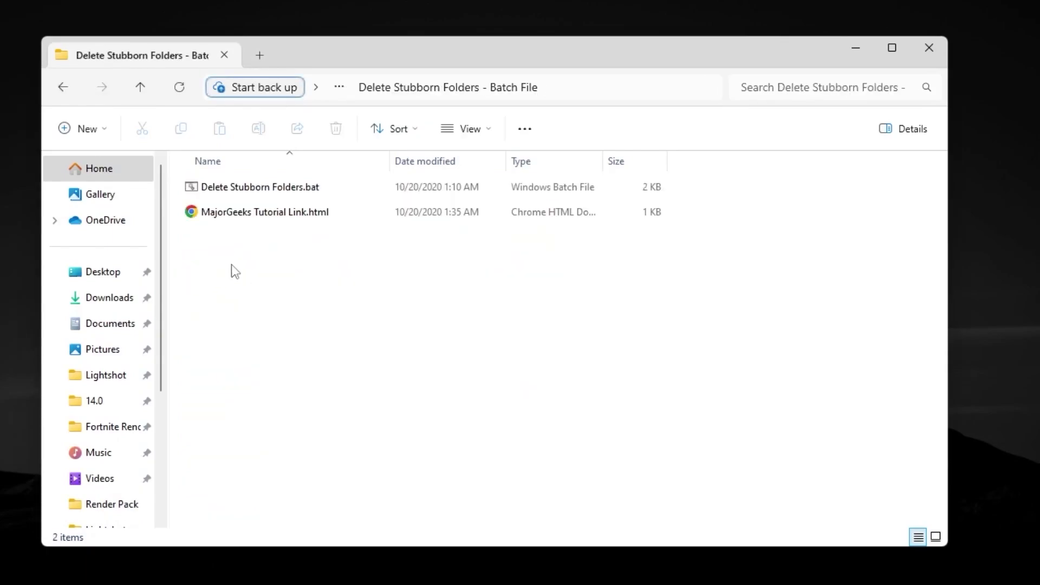
{"action": "left_click", "coordinate": [229, 189]}
{"action": "right_click", "coordinate": [228, 191]}
{"action": "left_click", "coordinate": [272, 295]}
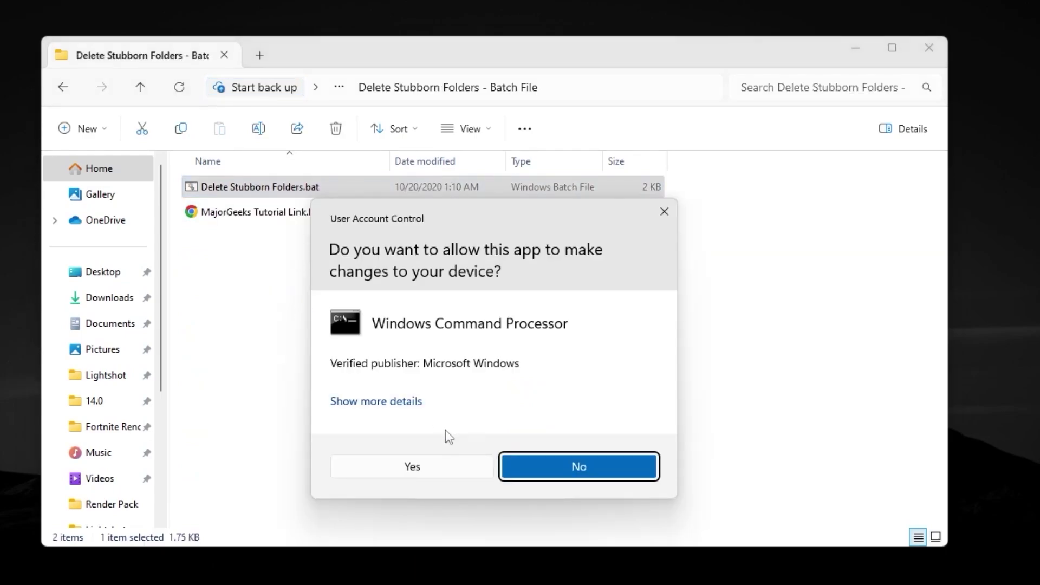
{"action": "left_click", "coordinate": [408, 466]}
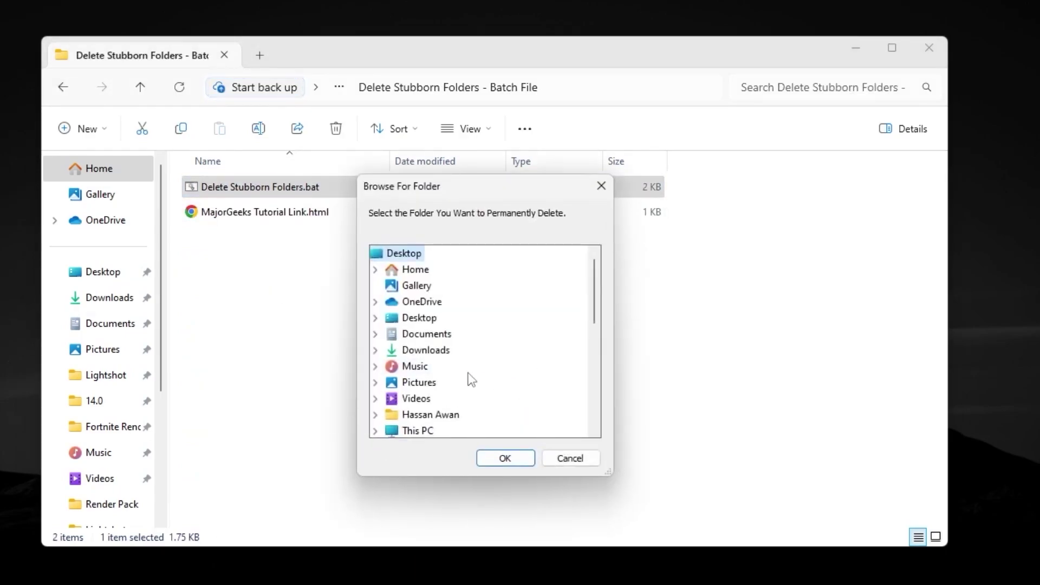
{"action": "scroll", "coordinate": [471, 380], "scroll_direction": "down", "scroll_amount": 3}
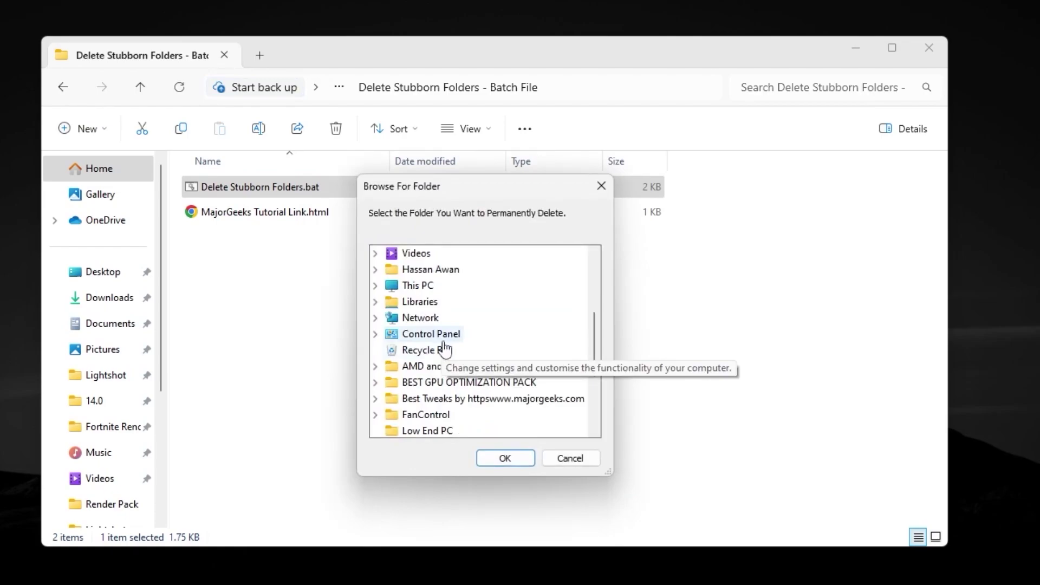
{"action": "double_click", "coordinate": [423, 305]}
{"action": "scroll", "coordinate": [434, 311], "scroll_direction": "up", "scroll_amount": 1}
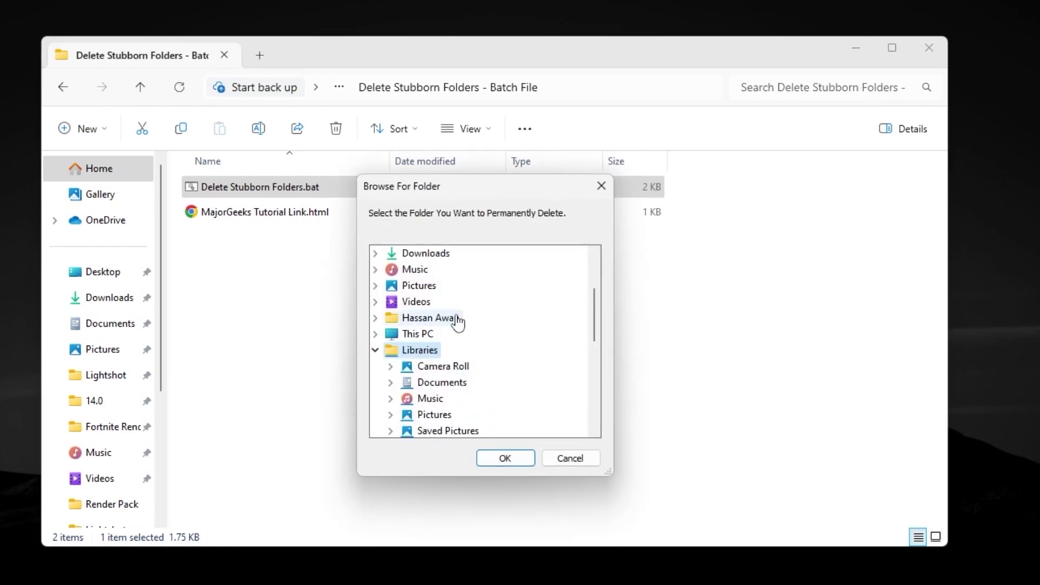
{"action": "left_click", "coordinate": [415, 340]}
{"action": "left_click", "coordinate": [442, 351]}
{"action": "scroll", "coordinate": [425, 367], "scroll_direction": "down", "scroll_amount": 1}
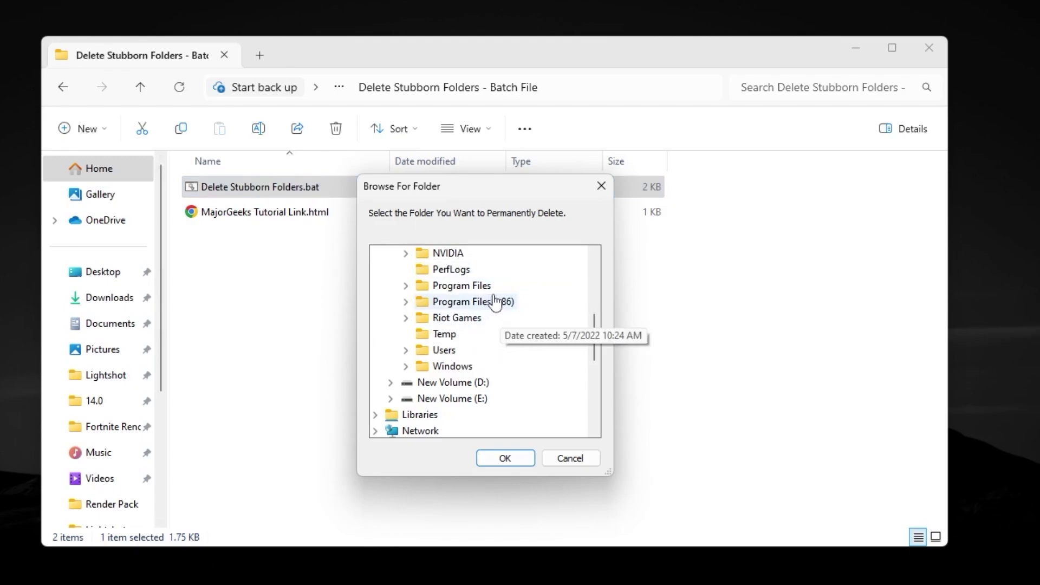
{"action": "left_click", "coordinate": [601, 187]}
{"action": "key", "text": "alt+Left"}
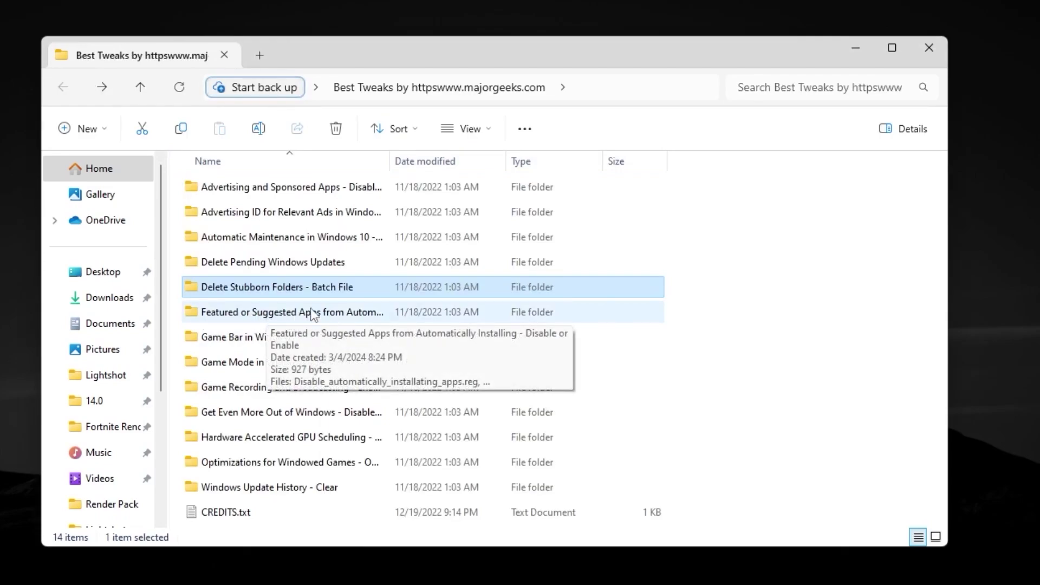
- Import the Featured or Suggested Apps tweak disabling automatic app installs
{"action": "double_click", "coordinate": [313, 315]}
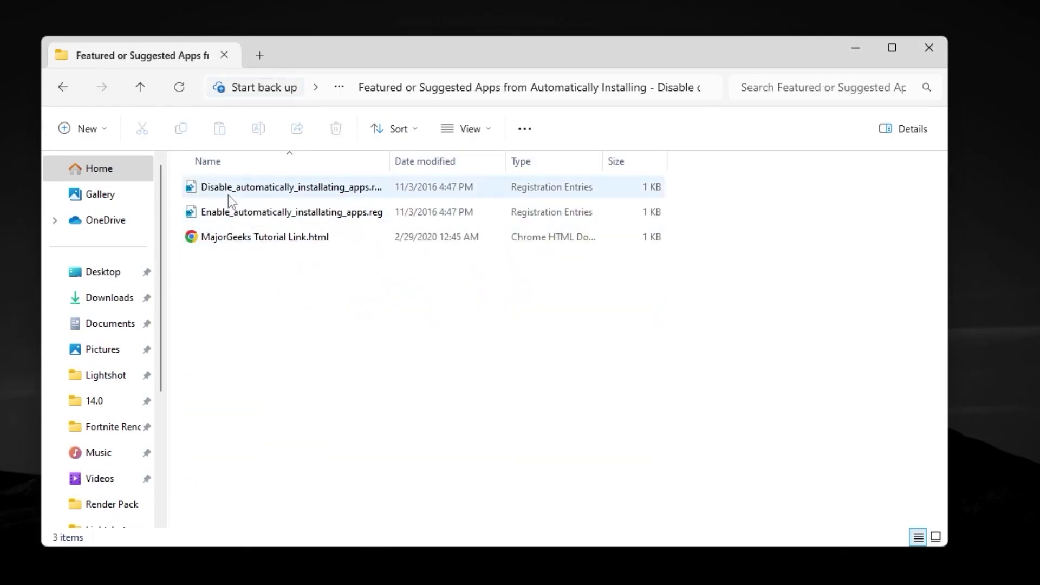
{"action": "double_click", "coordinate": [283, 190]}
{"action": "left_click", "coordinate": [412, 465]}
{"action": "left_click", "coordinate": [608, 347]}
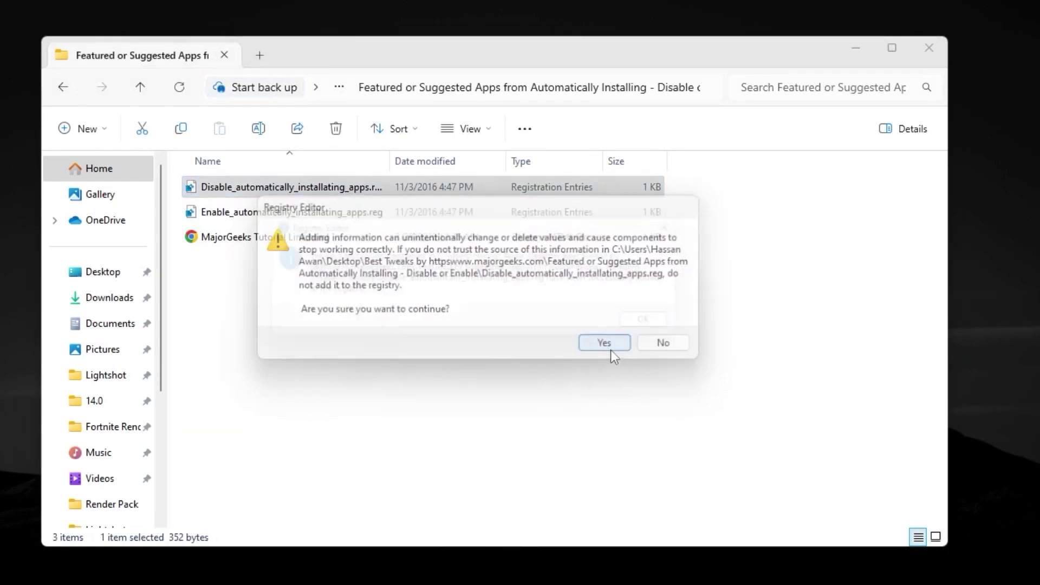
{"action": "left_click", "coordinate": [670, 332]}
{"action": "key", "text": "alt+Left"}
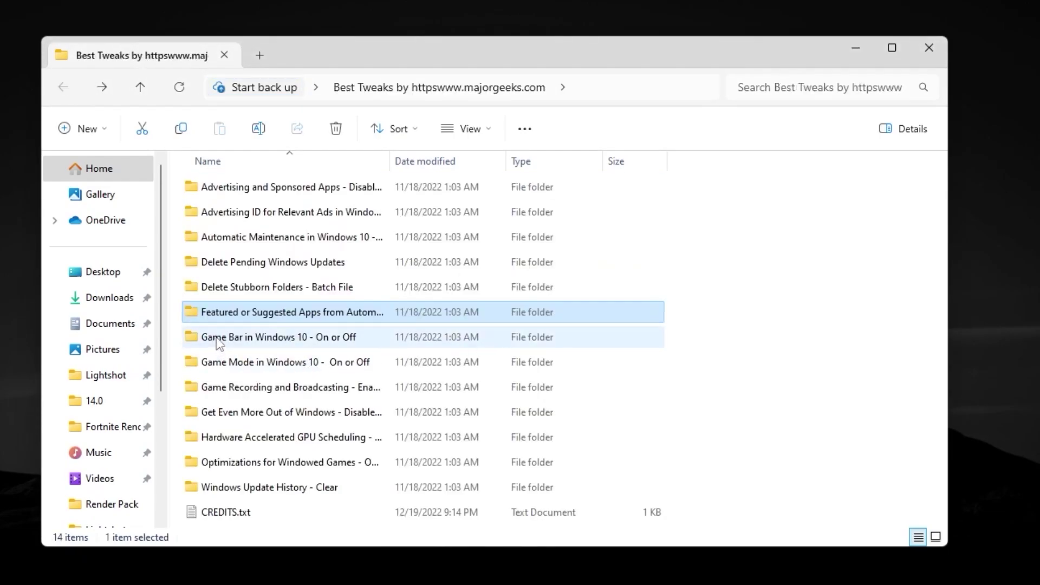
- Import the Turn Off Xbox Game Bar registry tweak
{"action": "double_click", "coordinate": [271, 338]}
{"action": "double_click", "coordinate": [229, 214]}
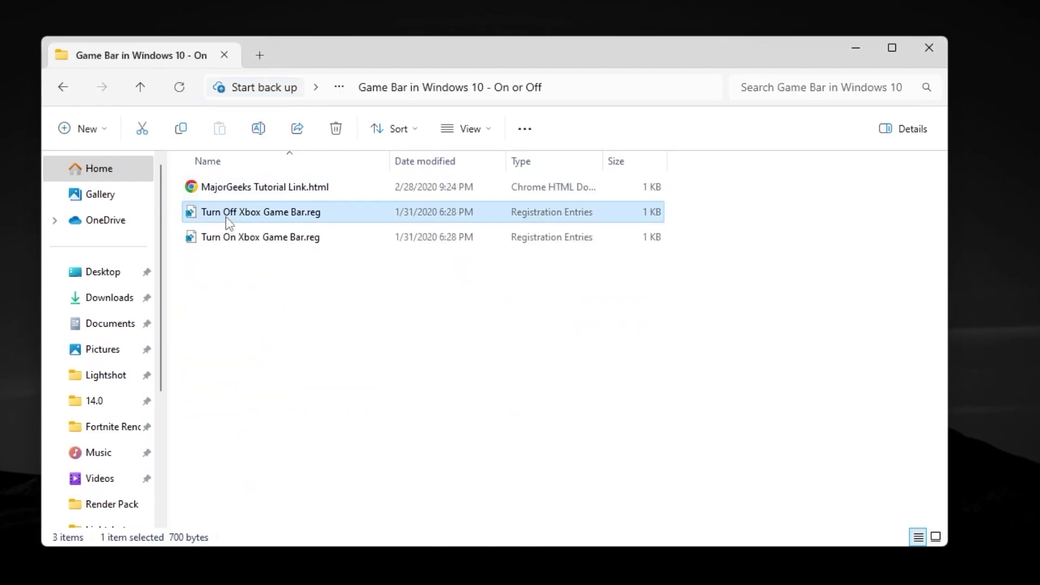
{"action": "left_click", "coordinate": [485, 469]}
{"action": "left_click", "coordinate": [611, 340]}
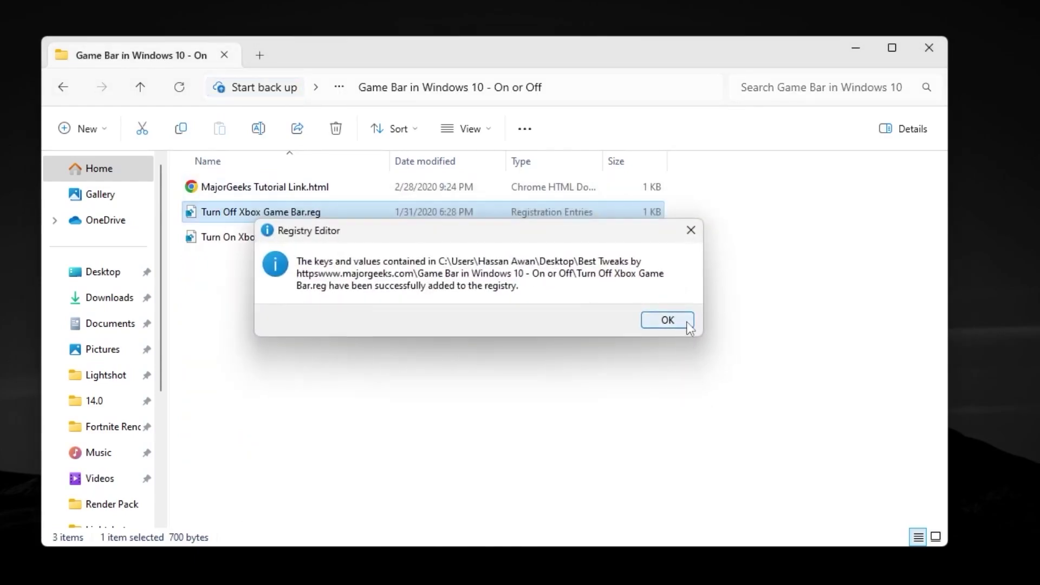
{"action": "left_click", "coordinate": [685, 326]}
{"action": "key", "text": "alt+Left"}
- Import the Turn_on_Game_Mode registry tweak
{"action": "double_click", "coordinate": [251, 363]}
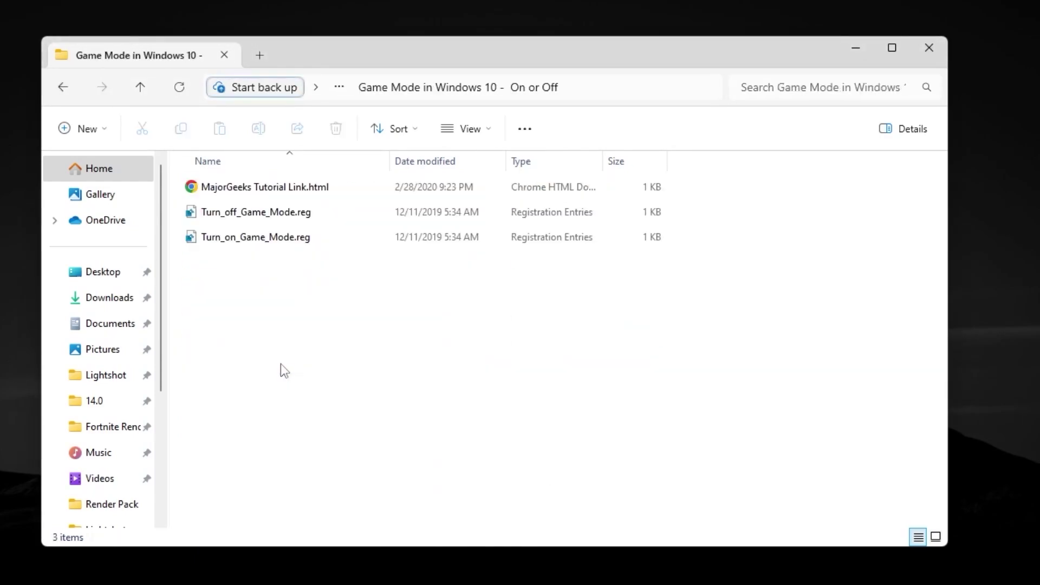
{"action": "double_click", "coordinate": [242, 237]}
{"action": "left_click", "coordinate": [409, 466]}
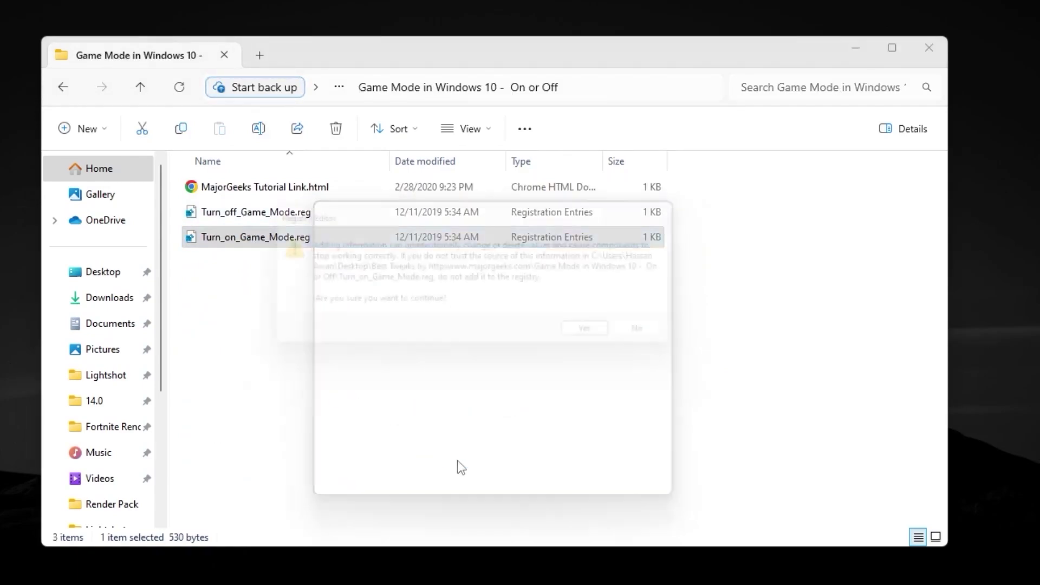
{"action": "left_click", "coordinate": [614, 340]}
{"action": "left_click", "coordinate": [690, 324]}
{"action": "key", "text": "alt+Left"}
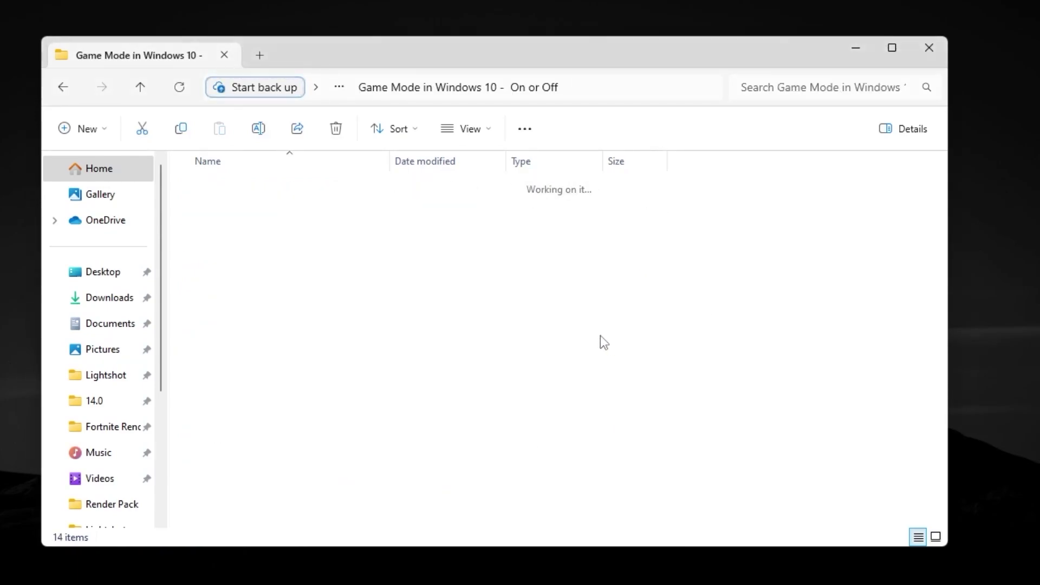
- Import the Disable Windows Game Recording registry tweak
{"action": "double_click", "coordinate": [266, 388]}
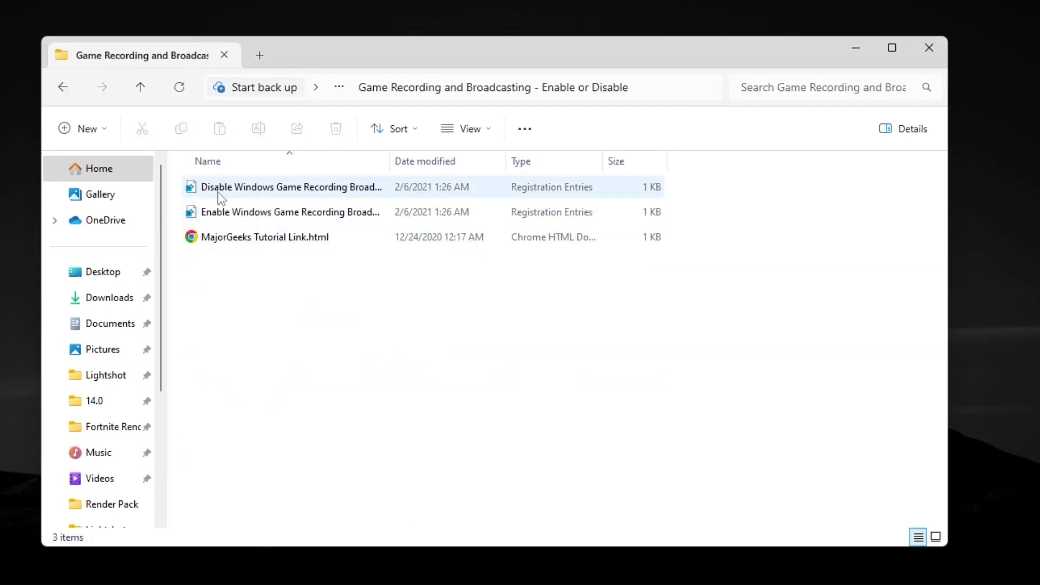
{"action": "double_click", "coordinate": [252, 189]}
{"action": "left_click", "coordinate": [416, 469]}
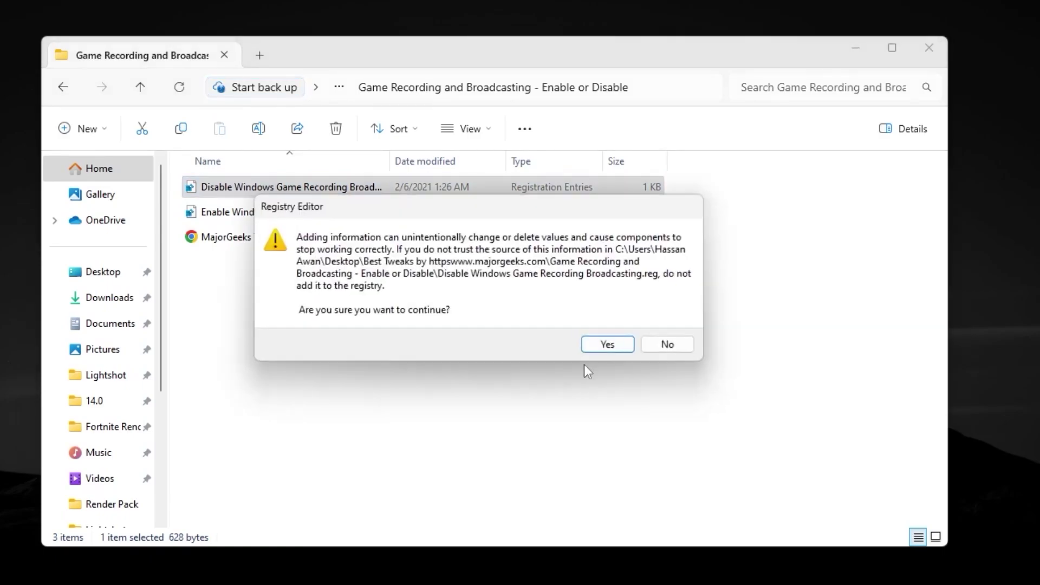
{"action": "left_click", "coordinate": [601, 345]}
{"action": "left_click", "coordinate": [666, 324]}
{"action": "key", "text": "alt+Left"}
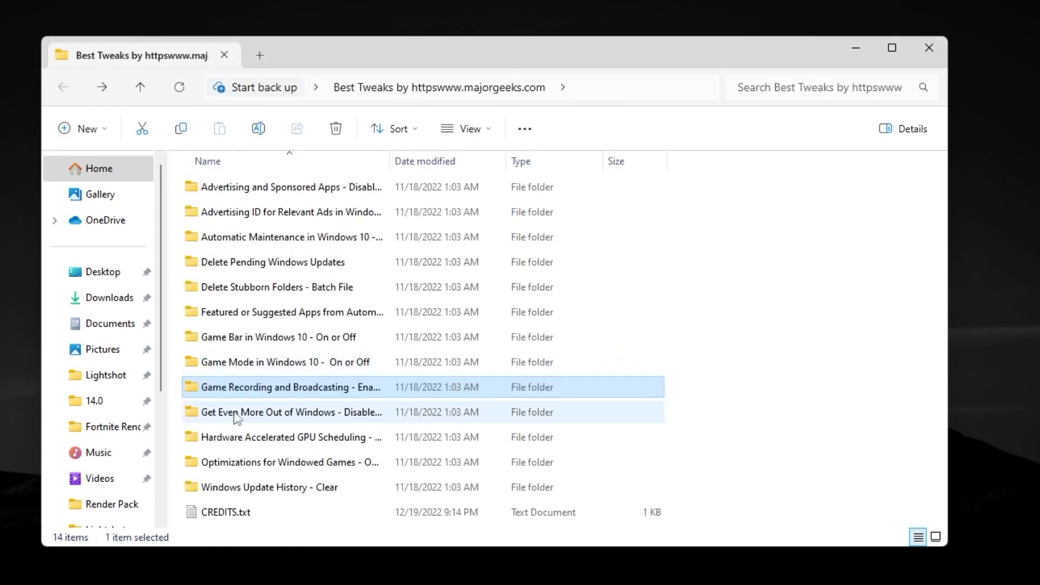
- Import the Disable Get Even More Out of Windows registry tweak
{"action": "double_click", "coordinate": [292, 418]}
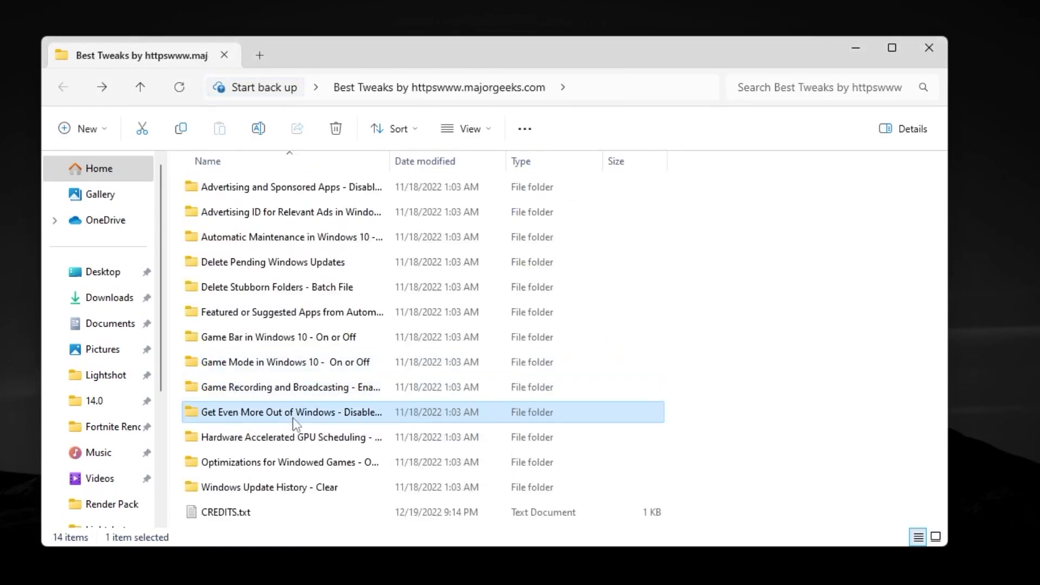
{"action": "left_click", "coordinate": [252, 189]}
{"action": "double_click", "coordinate": [251, 190]}
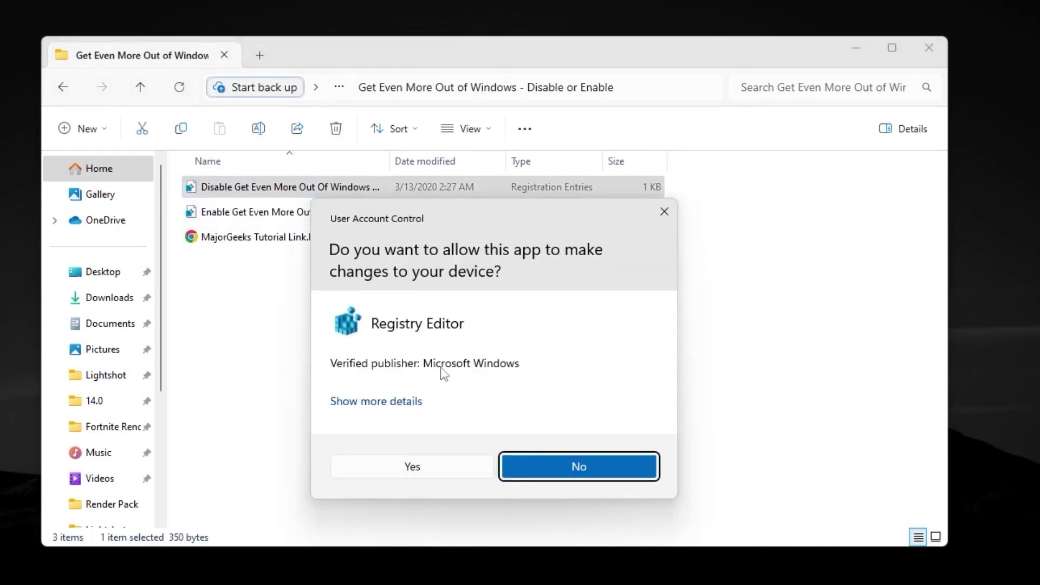
{"action": "left_click", "coordinate": [415, 466]}
{"action": "left_click", "coordinate": [601, 342]}
{"action": "left_click", "coordinate": [659, 318]}
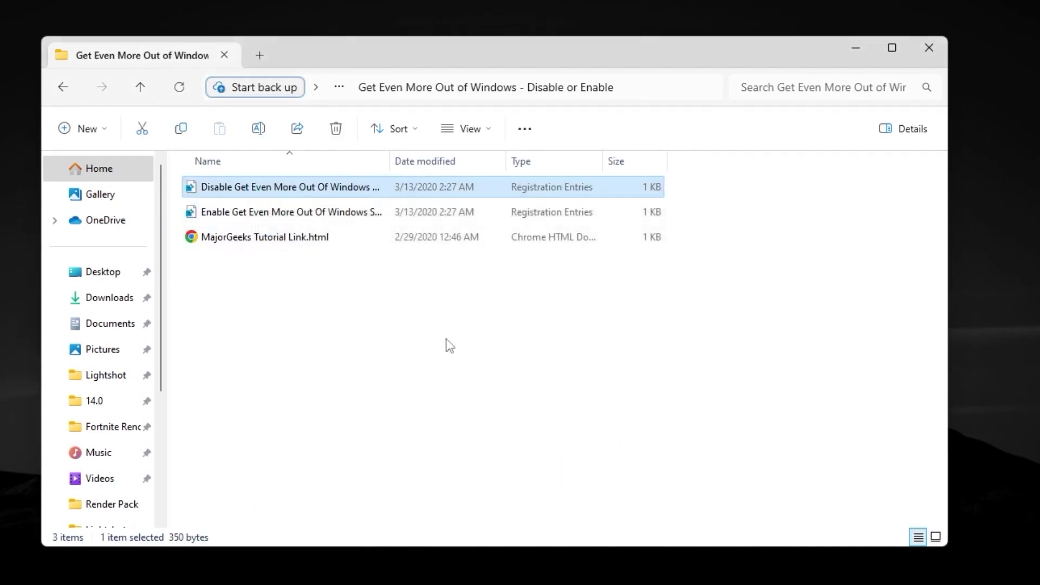
{"action": "key", "text": "alt+Left"}
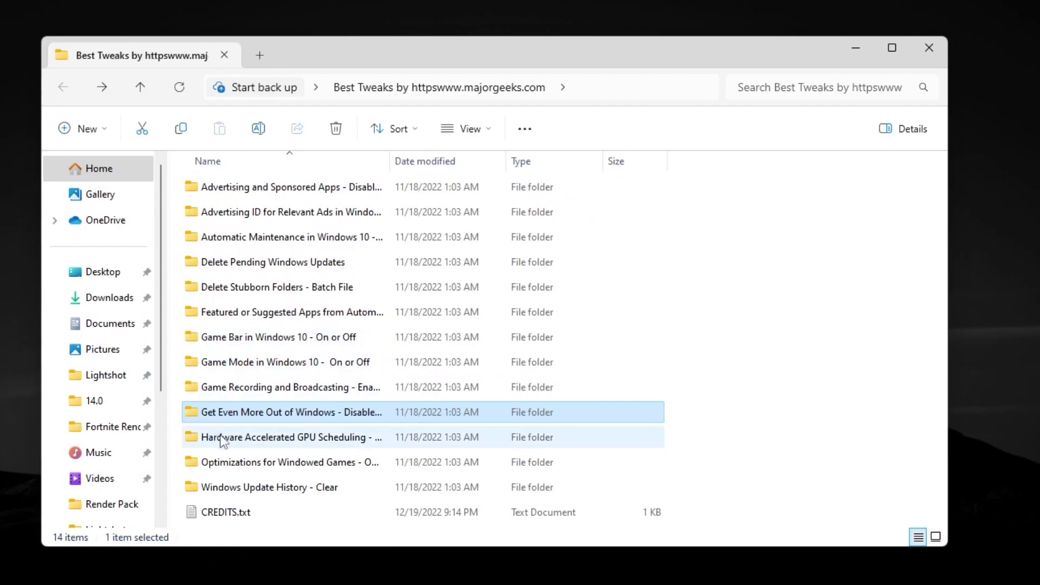
- Import the Hardware Accelerated GPU Scheduling Enable registry tweak
{"action": "double_click", "coordinate": [269, 441]}
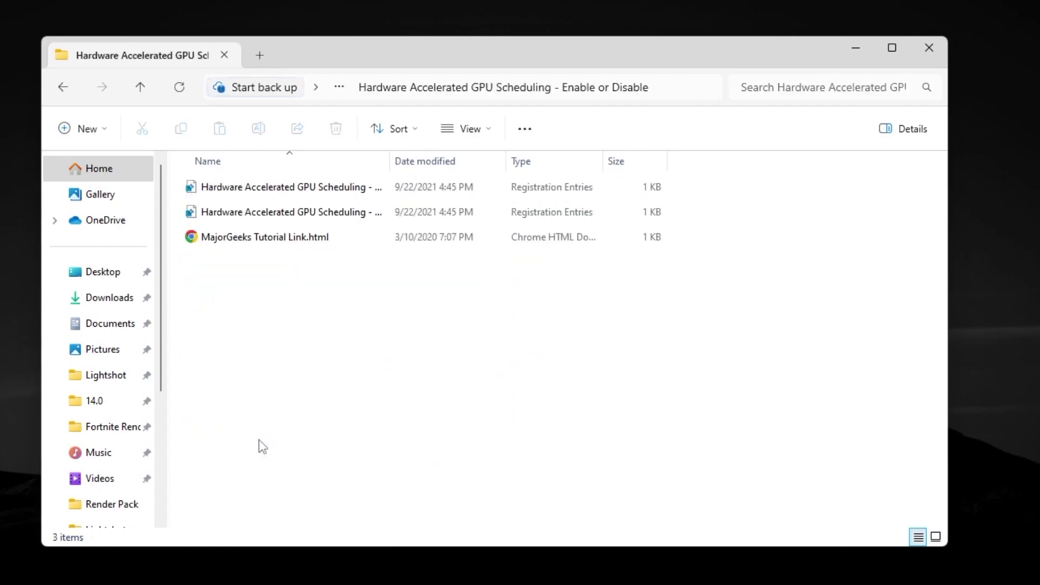
{"action": "double_click", "coordinate": [282, 217]}
{"action": "left_click", "coordinate": [429, 467]}
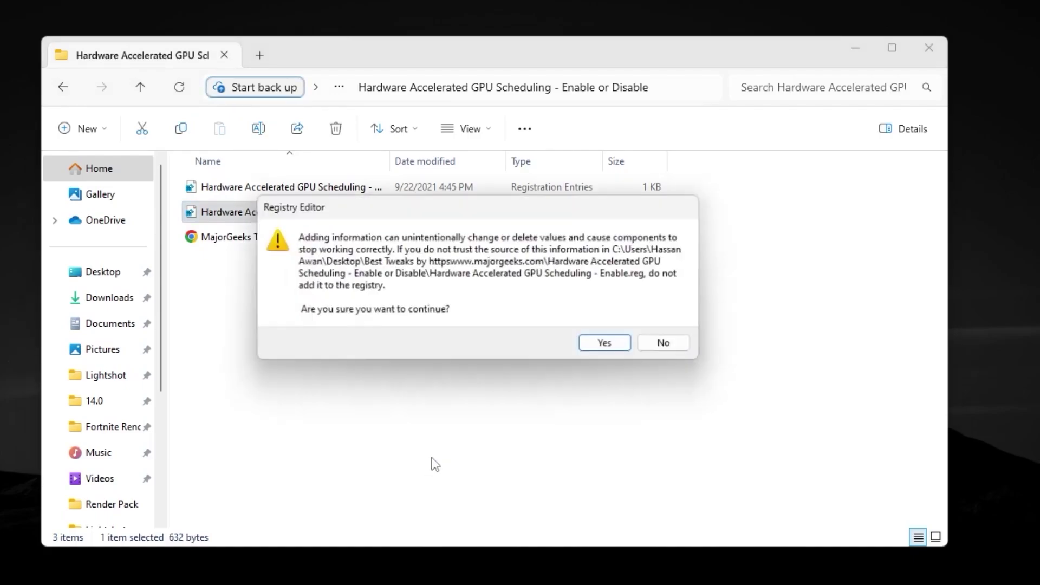
{"action": "left_click", "coordinate": [598, 346]}
{"action": "left_click", "coordinate": [665, 330]}
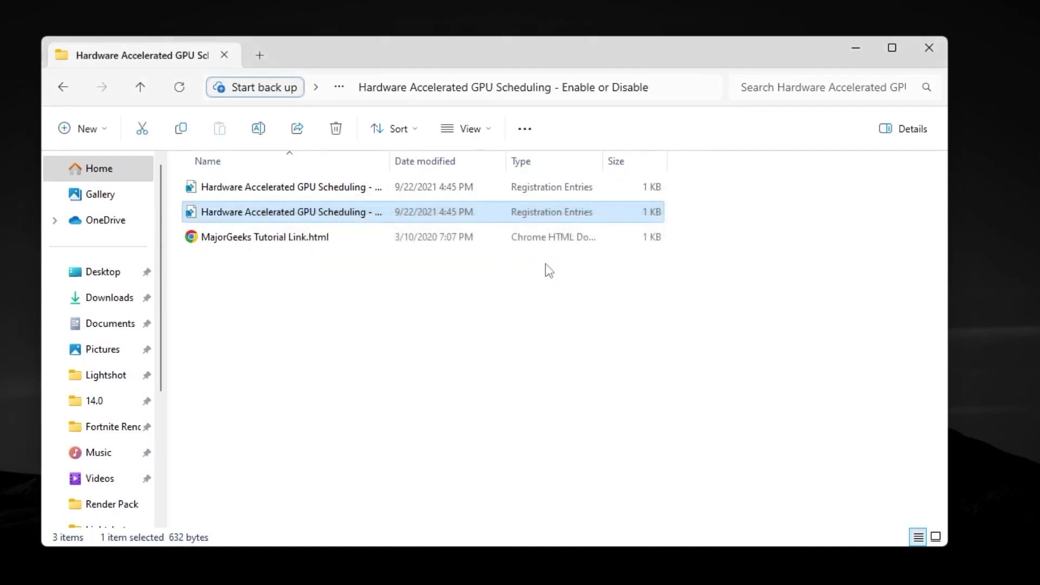
{"action": "left_click", "coordinate": [367, 296]}
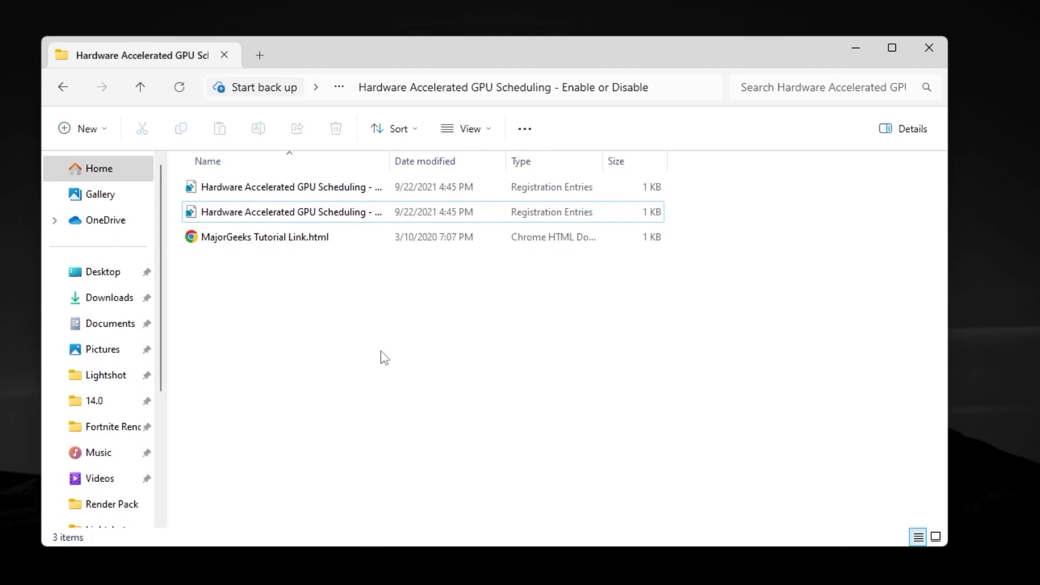
{"action": "key", "text": "alt+Left"}
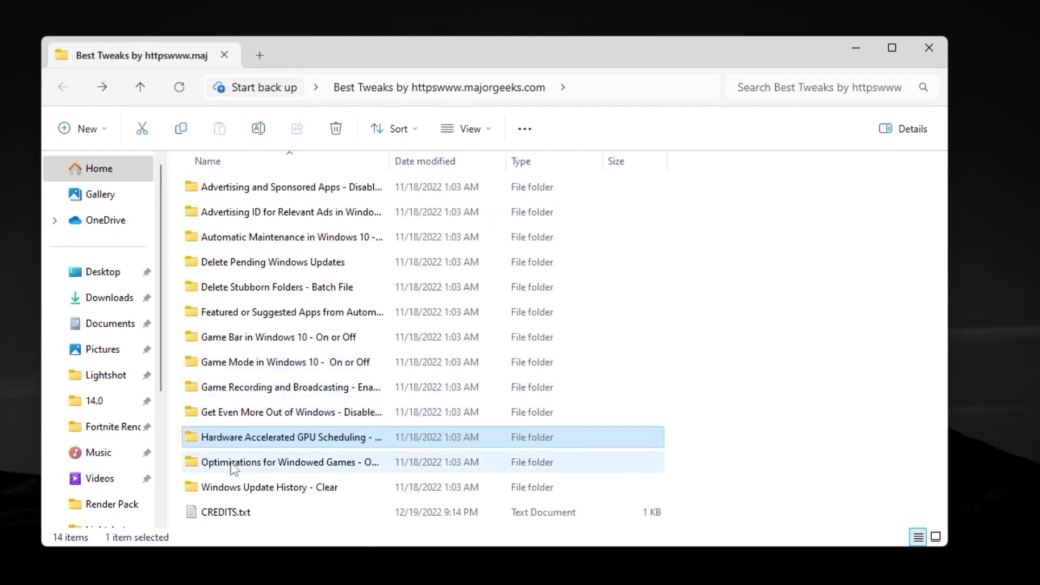
- Import Windowed Game Optimizations - ON.reg and return to Best Tweaks
{"action": "double_click", "coordinate": [325, 462]}
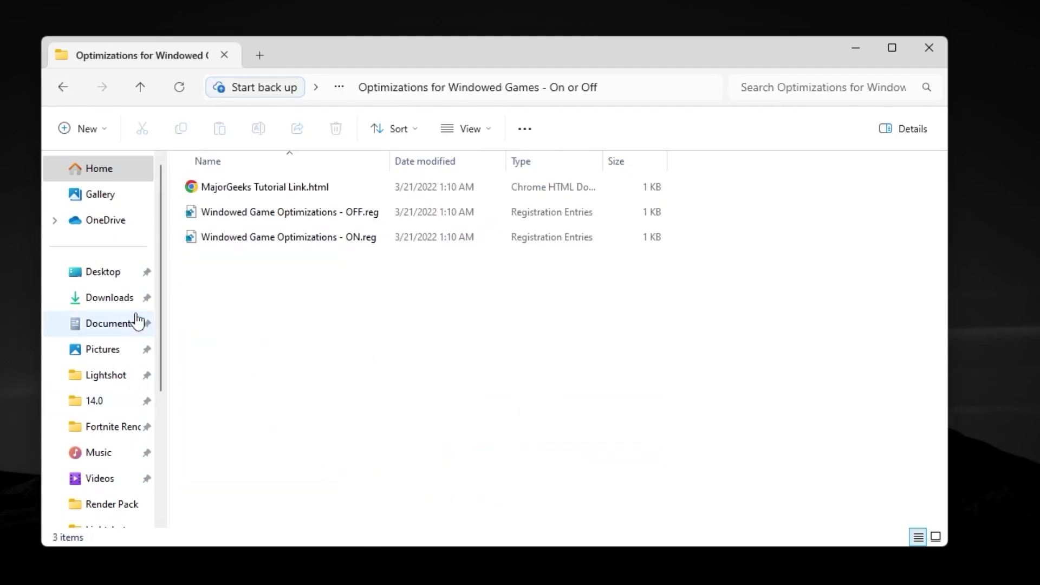
{"action": "double_click", "coordinate": [283, 239]}
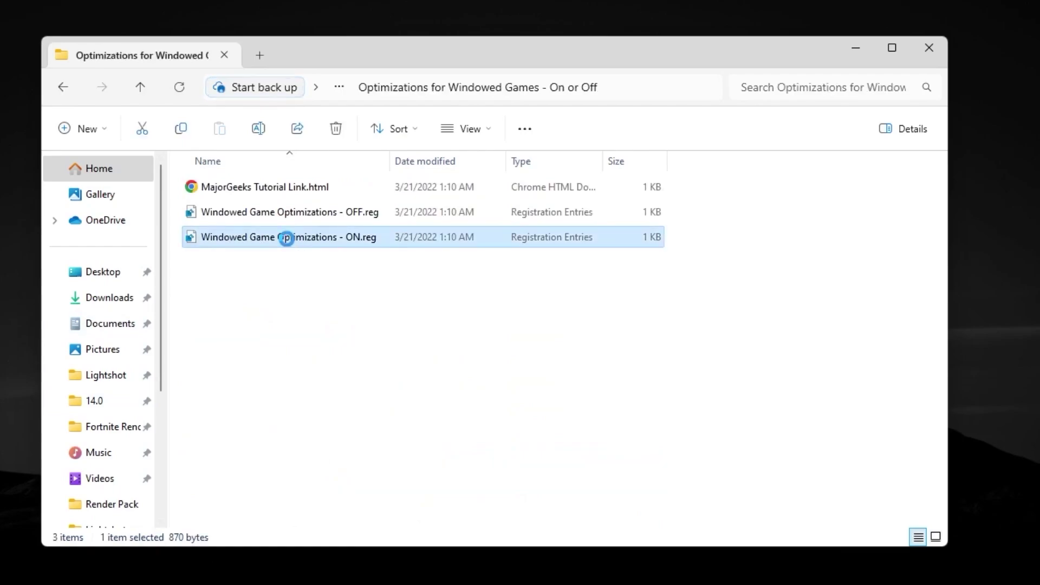
{"action": "left_click", "coordinate": [383, 476]}
{"action": "left_click", "coordinate": [616, 340]}
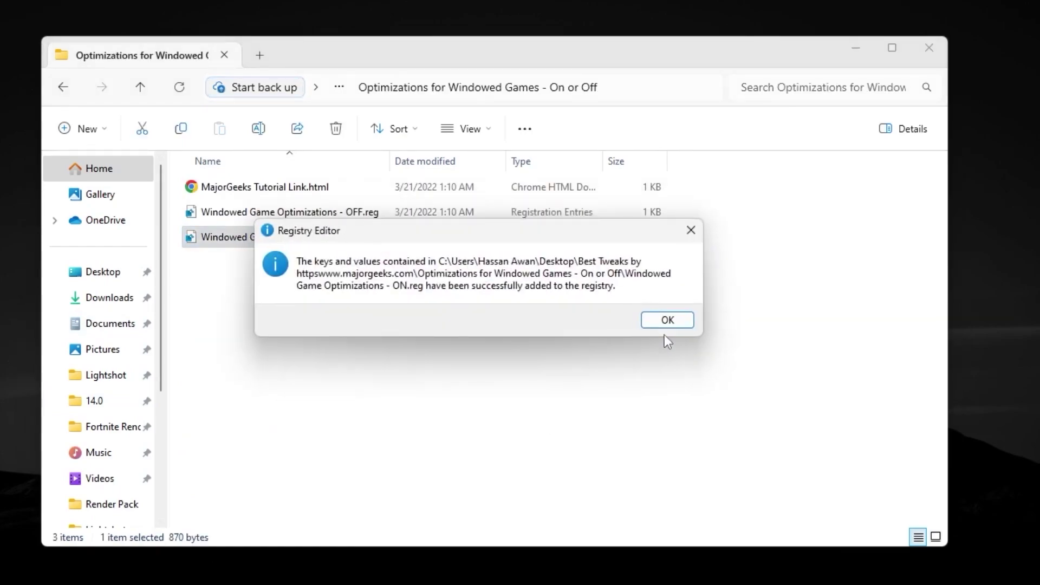
{"action": "left_click", "coordinate": [666, 323]}
{"action": "key", "text": "alt+Left"}
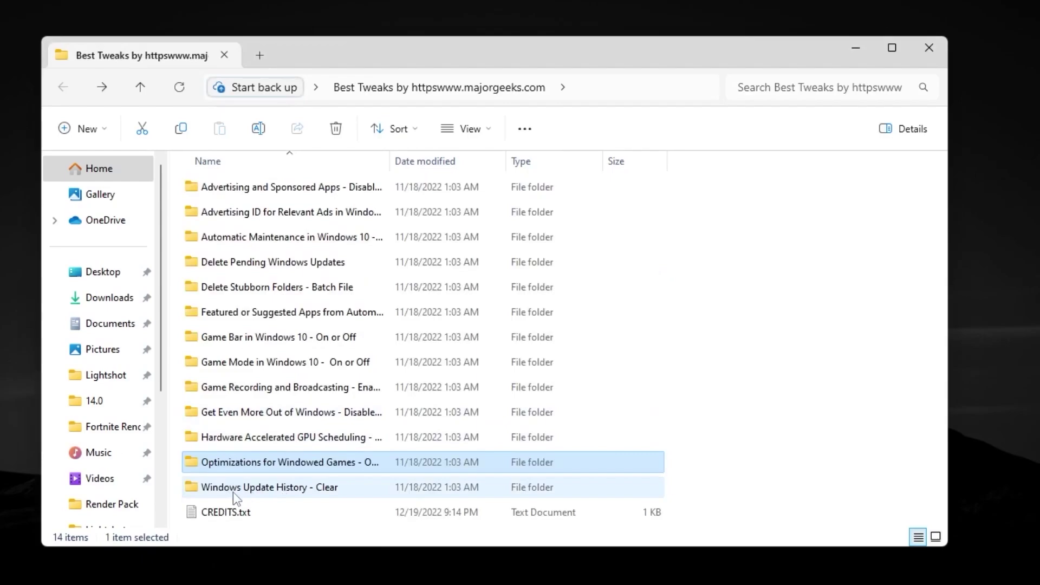
- Run the Clear Windows Update History batch file as administrator, then close File Explorer
{"action": "left_click", "coordinate": [322, 487]}
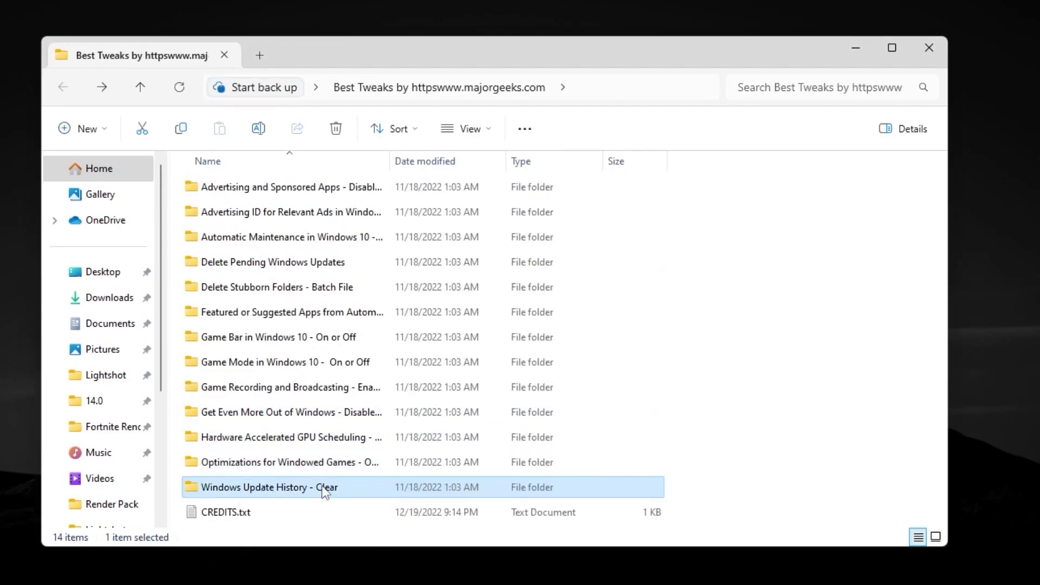
{"action": "double_click", "coordinate": [322, 485]}
{"action": "left_click", "coordinate": [228, 185]}
{"action": "right_click", "coordinate": [222, 186]}
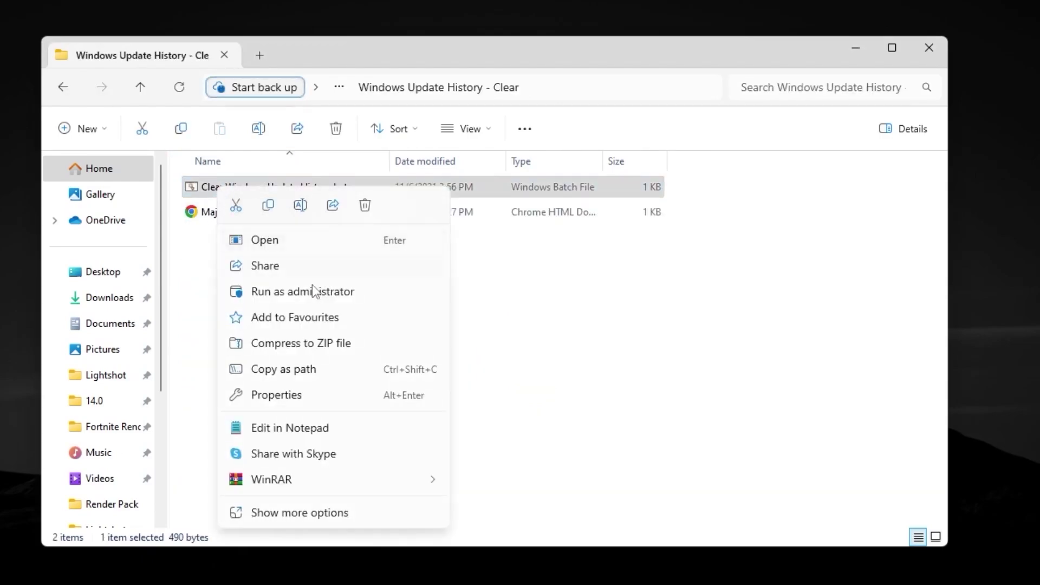
{"action": "left_click", "coordinate": [288, 292]}
{"action": "left_click", "coordinate": [416, 467]}
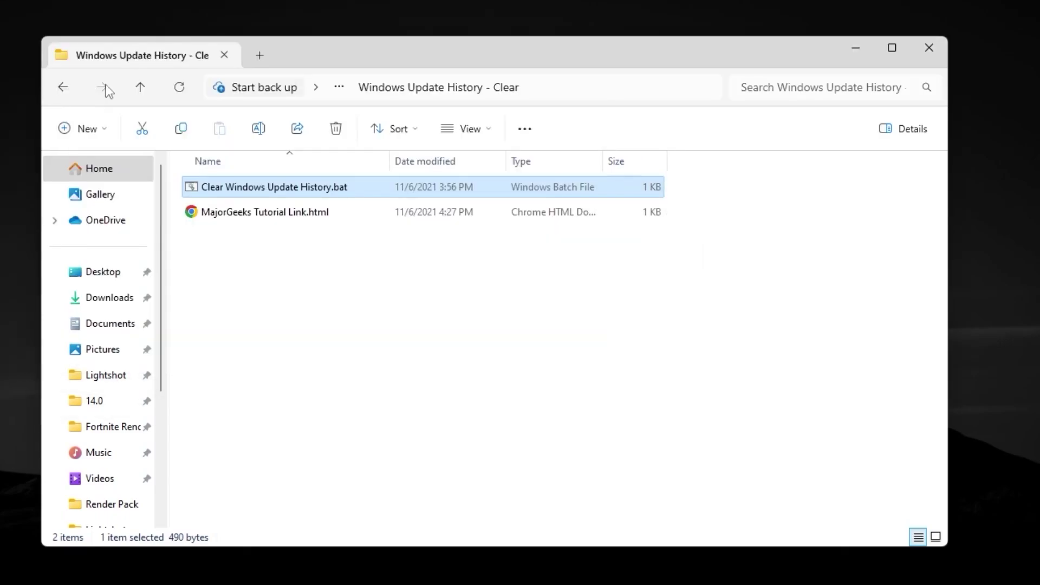
{"action": "left_click", "coordinate": [937, 45]}
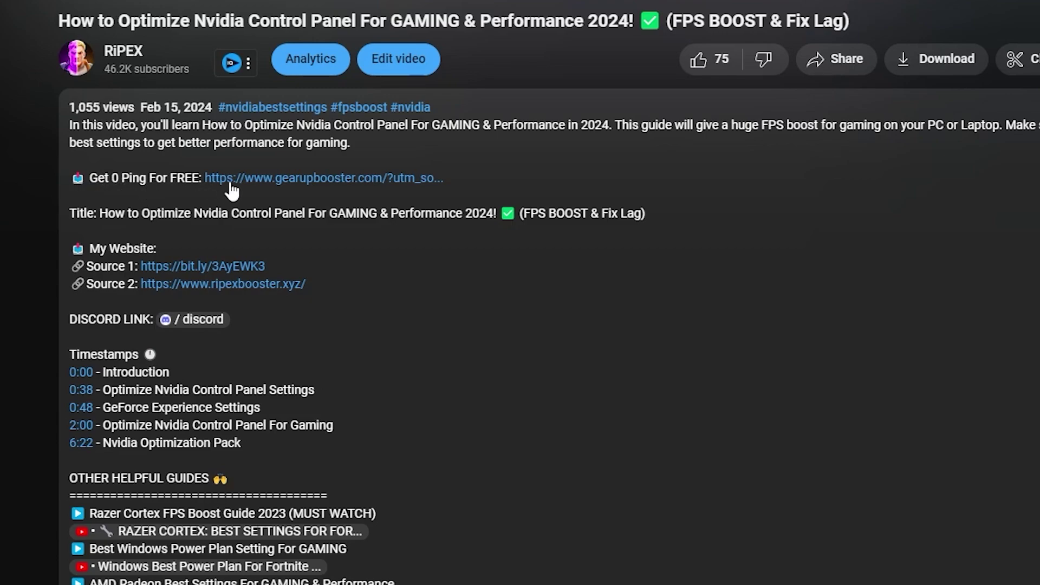
- Follow the gearupbooster.com link in the video description
{"action": "left_click", "coordinate": [306, 179]}
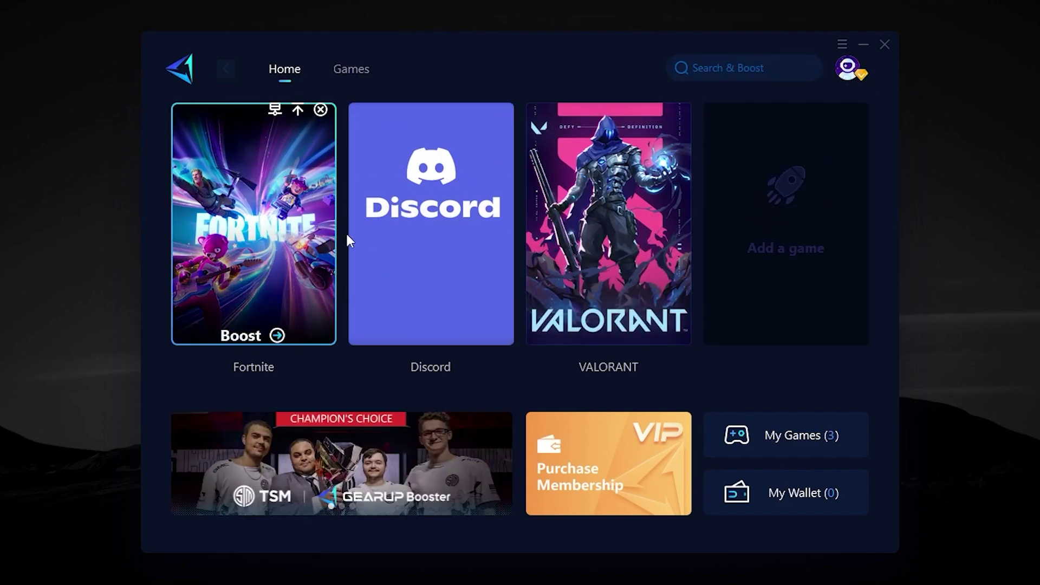
- Browse GearUP's supported games grid, then start a Fortnite boost from the home page
{"action": "left_click", "coordinate": [347, 71]}
{"action": "scroll", "coordinate": [428, 304], "scroll_direction": "down", "scroll_amount": 5}
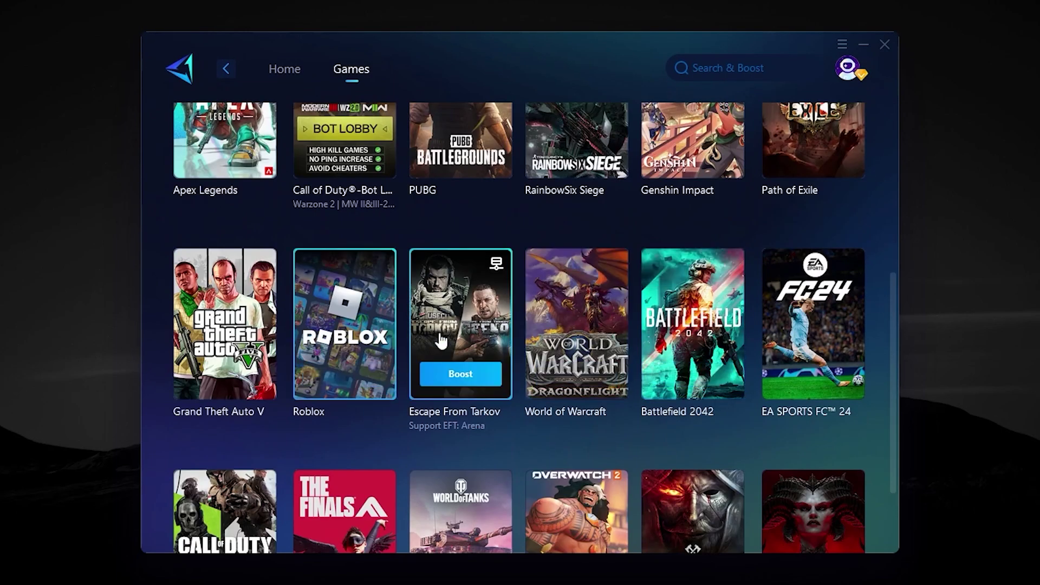
{"action": "scroll", "coordinate": [441, 341], "scroll_direction": "down", "scroll_amount": 3}
{"action": "scroll", "coordinate": [575, 379], "scroll_direction": "up", "scroll_amount": 7}
{"action": "left_click", "coordinate": [278, 75]}
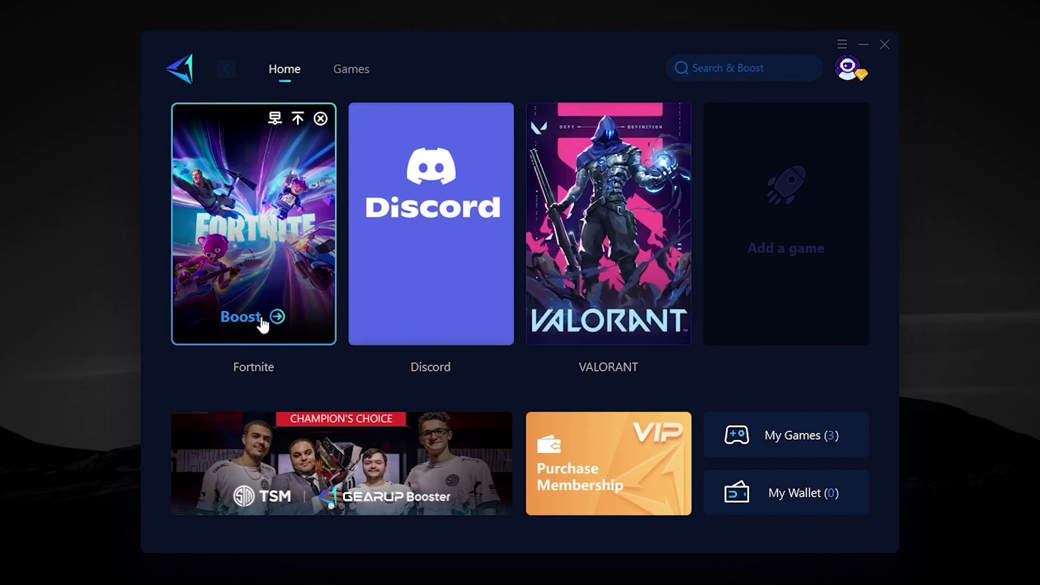
{"action": "left_click", "coordinate": [262, 321]}
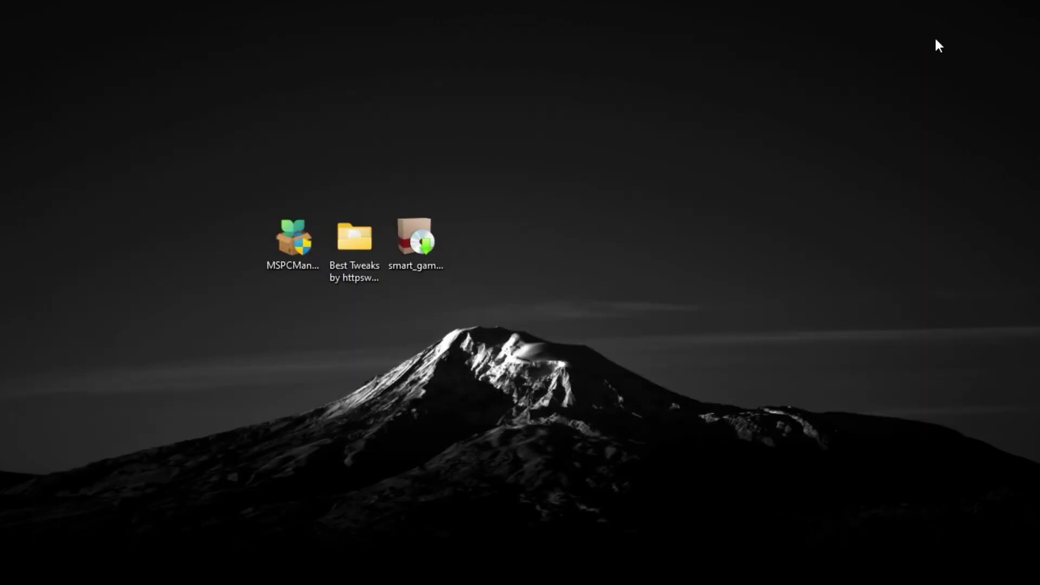
- Run the smart_gam... installer and install Smart Game Booster 5.3 to the default location
{"action": "double_click", "coordinate": [413, 233]}
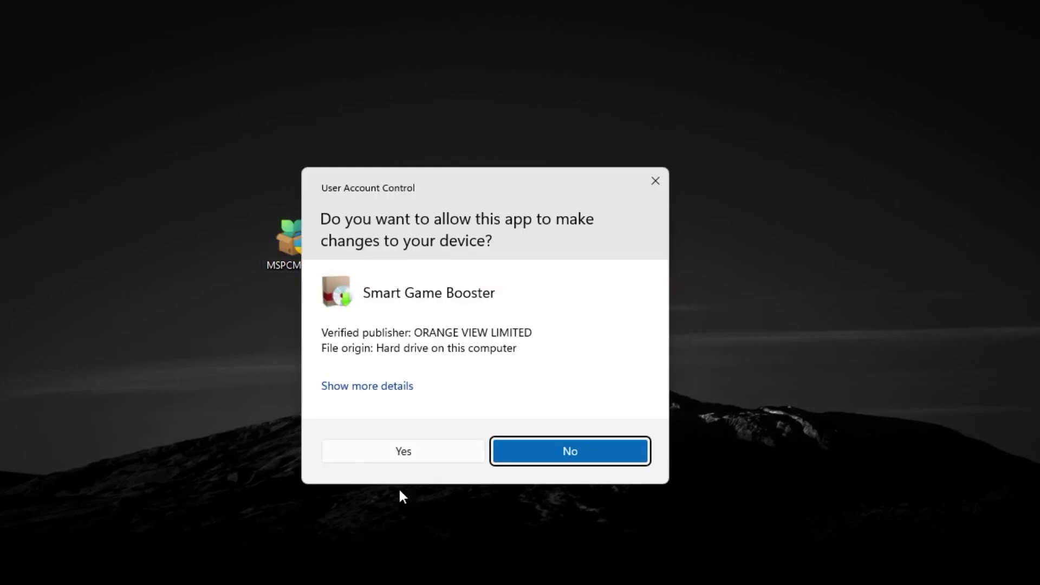
{"action": "left_click", "coordinate": [408, 447]}
{"action": "left_click", "coordinate": [591, 448]}
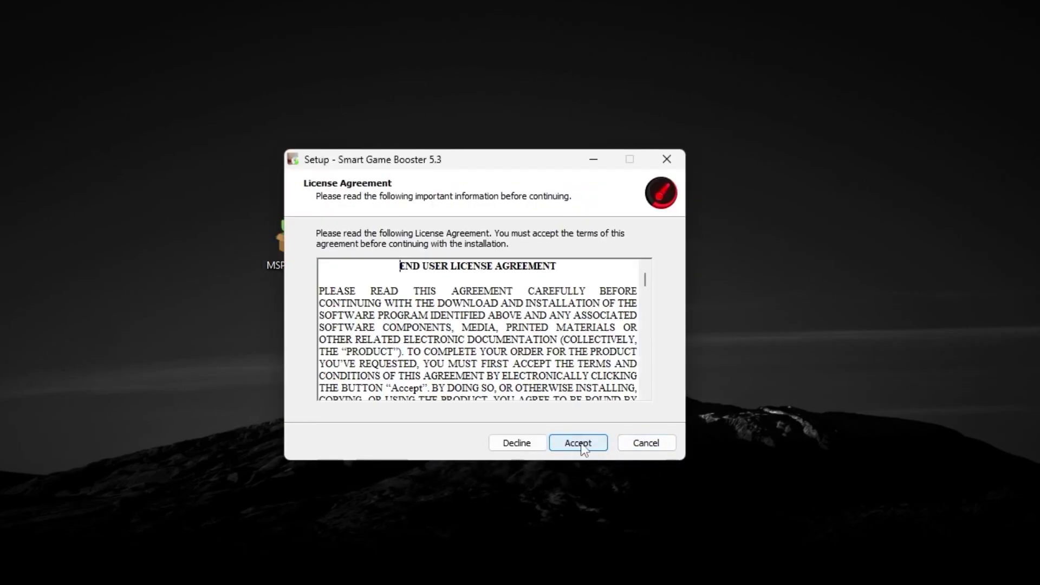
{"action": "left_click", "coordinate": [581, 442]}
{"action": "left_click", "coordinate": [579, 445]}
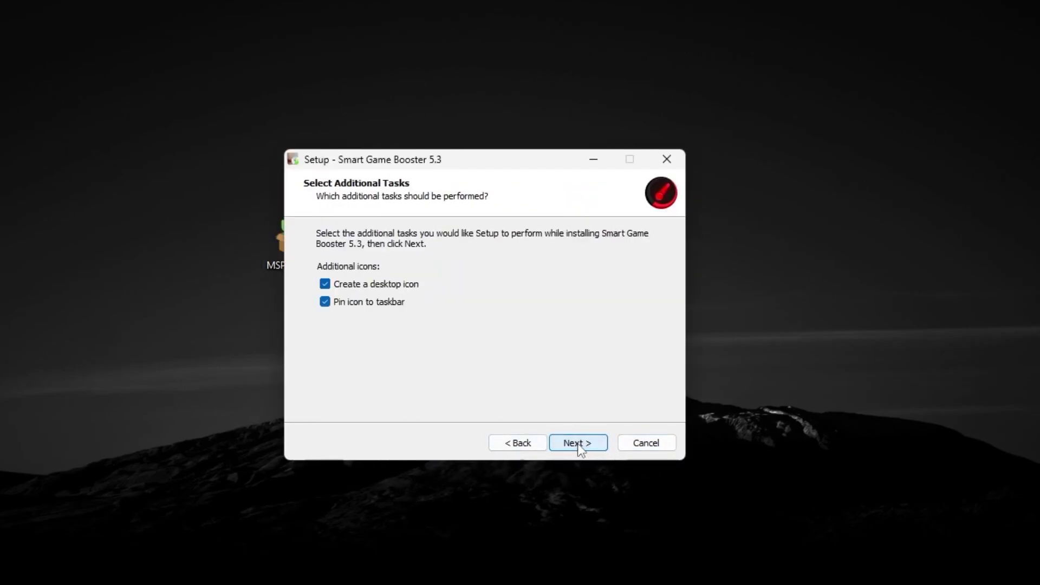
{"action": "left_click", "coordinate": [578, 443]}
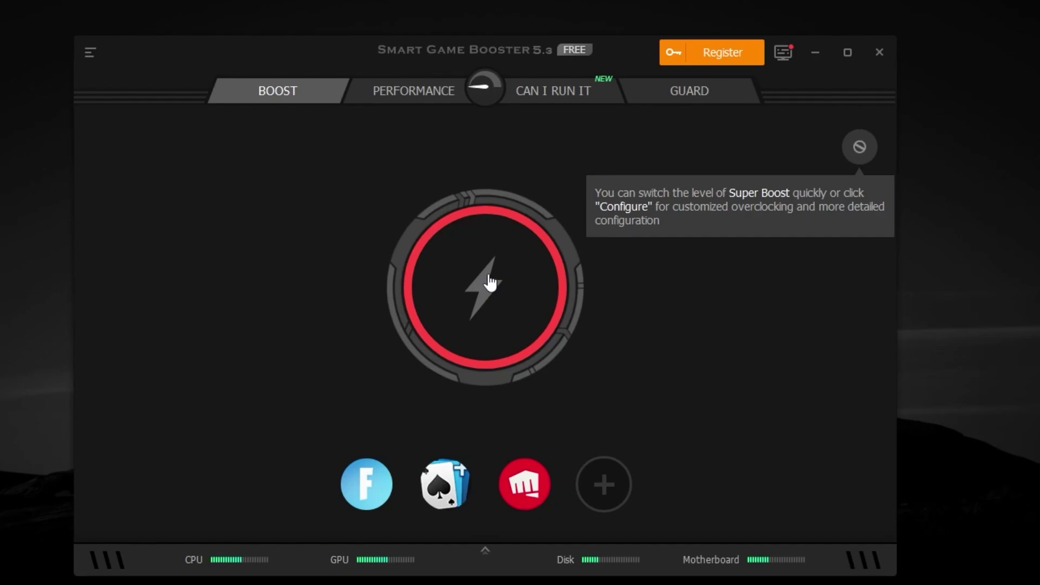
- Look over the Performance, compatibility and security pages, then start a boost on the Boost page
{"action": "left_click", "coordinate": [373, 92]}
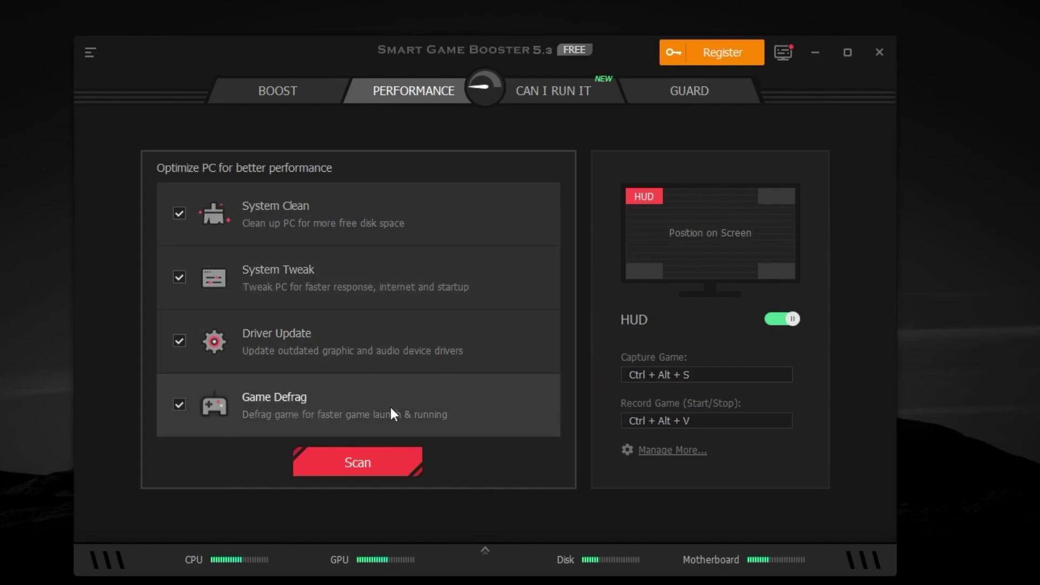
{"action": "left_click", "coordinate": [547, 95]}
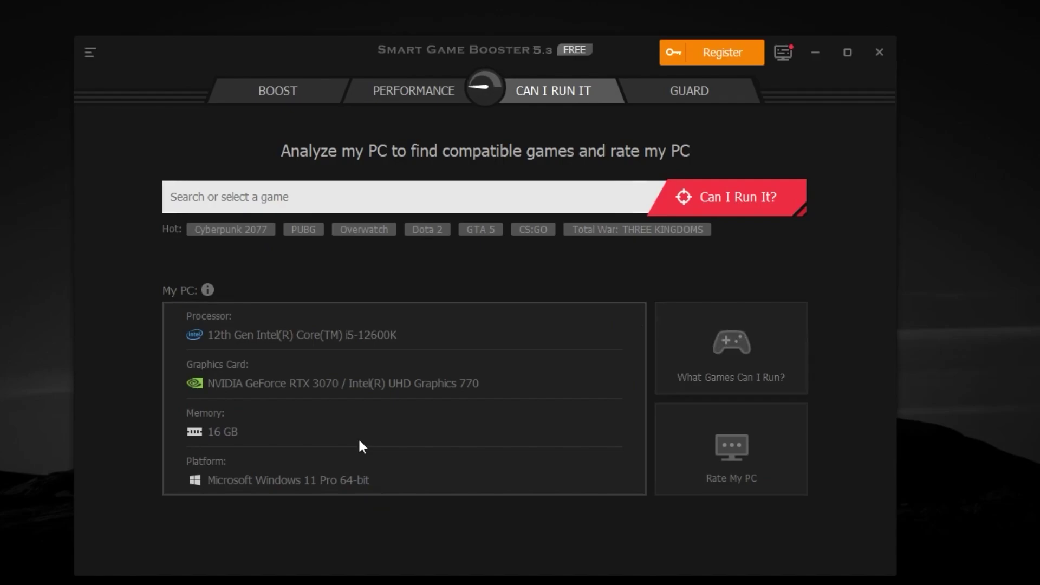
{"action": "left_click", "coordinate": [704, 92]}
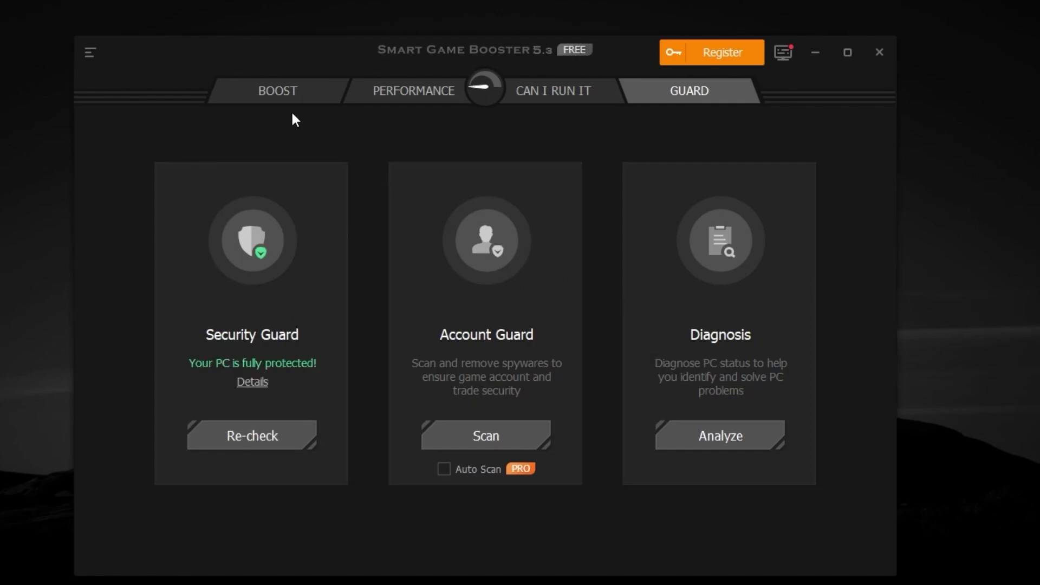
{"action": "left_click", "coordinate": [287, 92]}
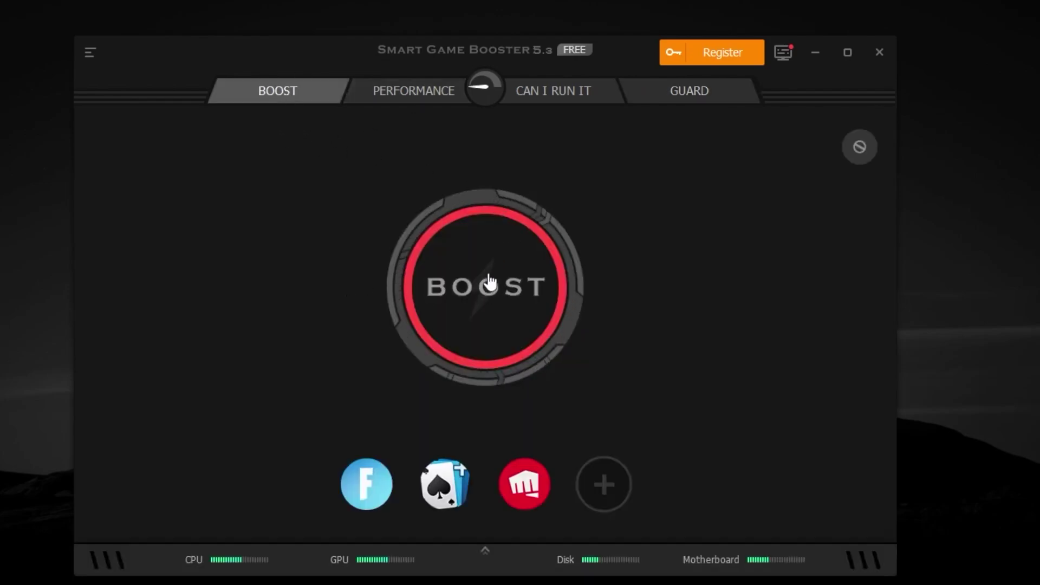
{"action": "left_click", "coordinate": [488, 297]}
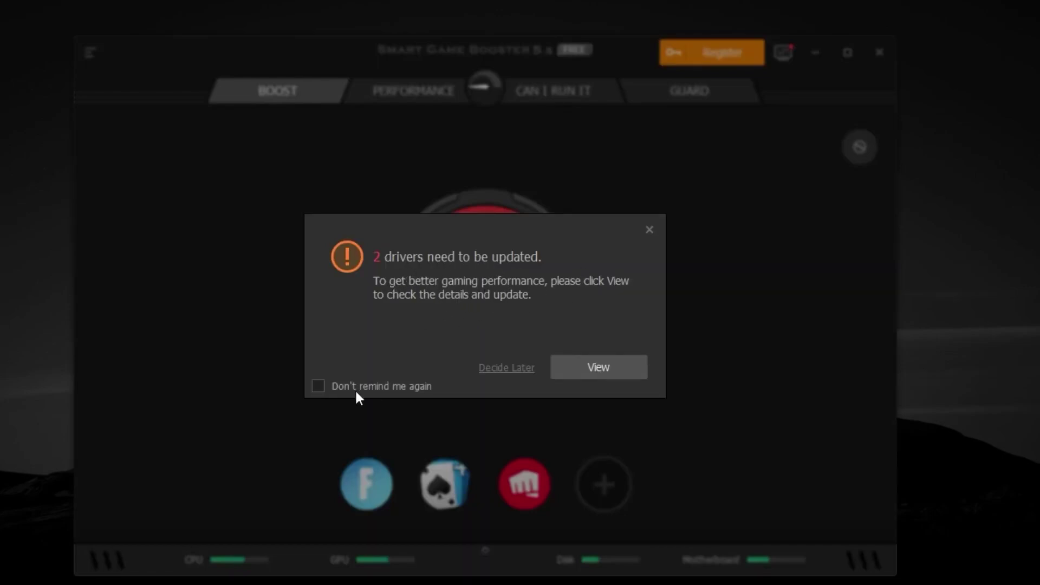
- Turn off driver reminders and update both outdated graphics and audio drivers
{"action": "left_click", "coordinate": [325, 387]}
{"action": "left_click", "coordinate": [606, 369]}
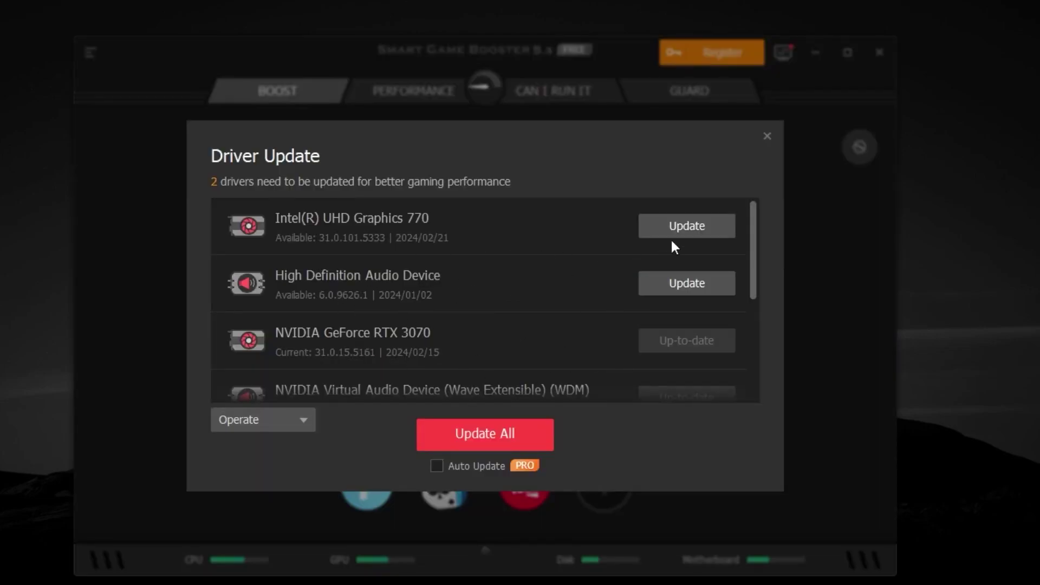
{"action": "left_click", "coordinate": [499, 432]}
{"action": "left_click", "coordinate": [590, 366]}
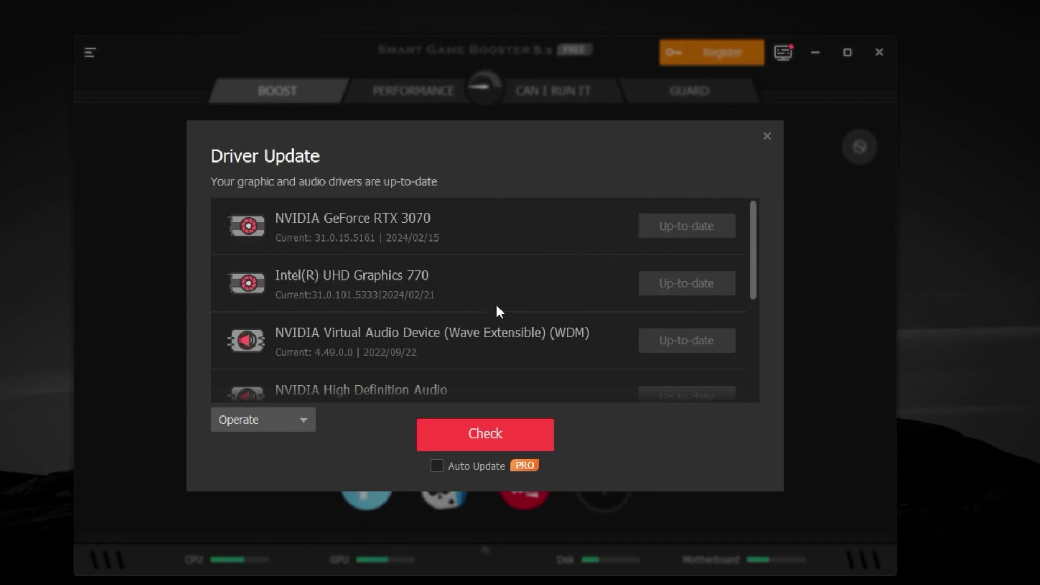
{"action": "left_click", "coordinate": [774, 140]}
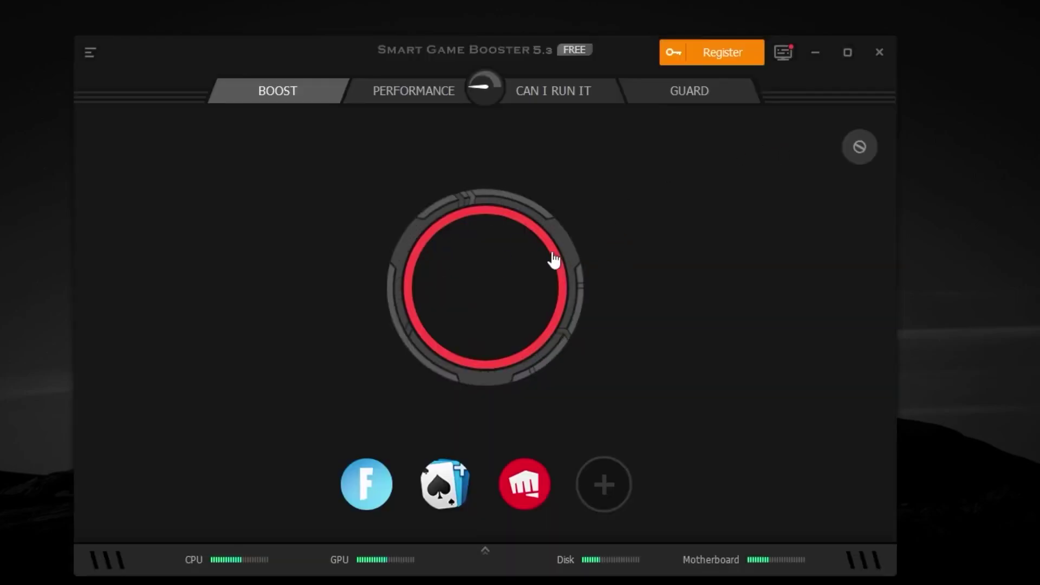
- Run the boost until 'Your PC has been boosted' (+25%), then show the Performance page
{"action": "left_click", "coordinate": [489, 294]}
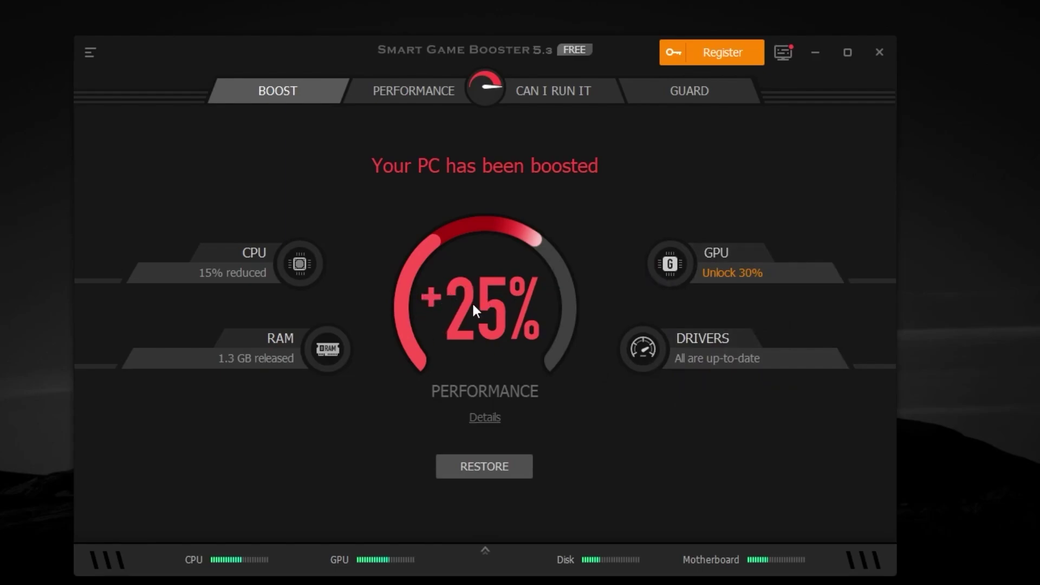
{"action": "left_click", "coordinate": [417, 80]}
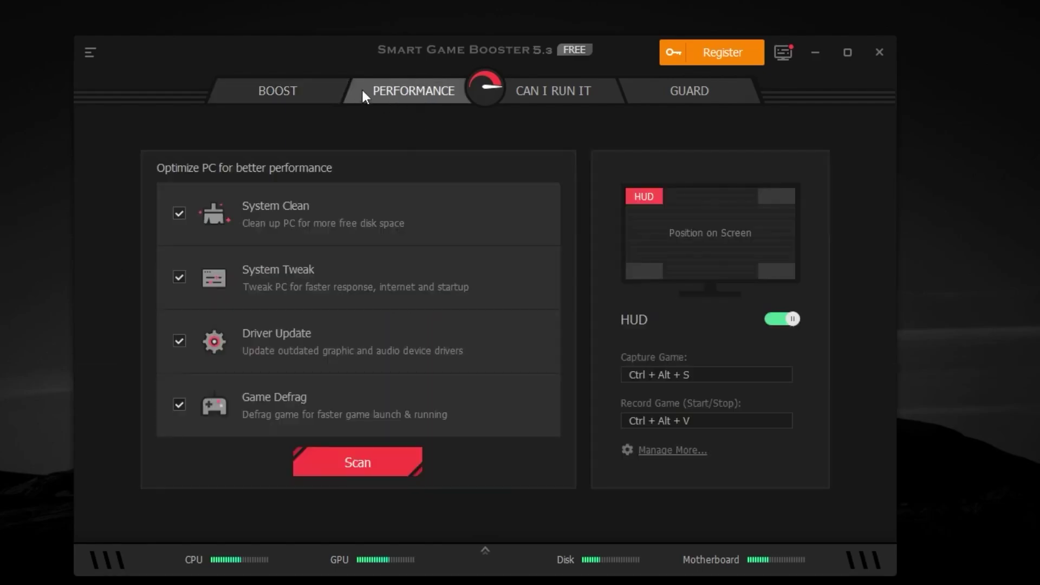
- Scan and fix 1017 junk items (2.4 GB) and 50 tweaks, then close Smart Game Booster
{"action": "left_click", "coordinate": [372, 466]}
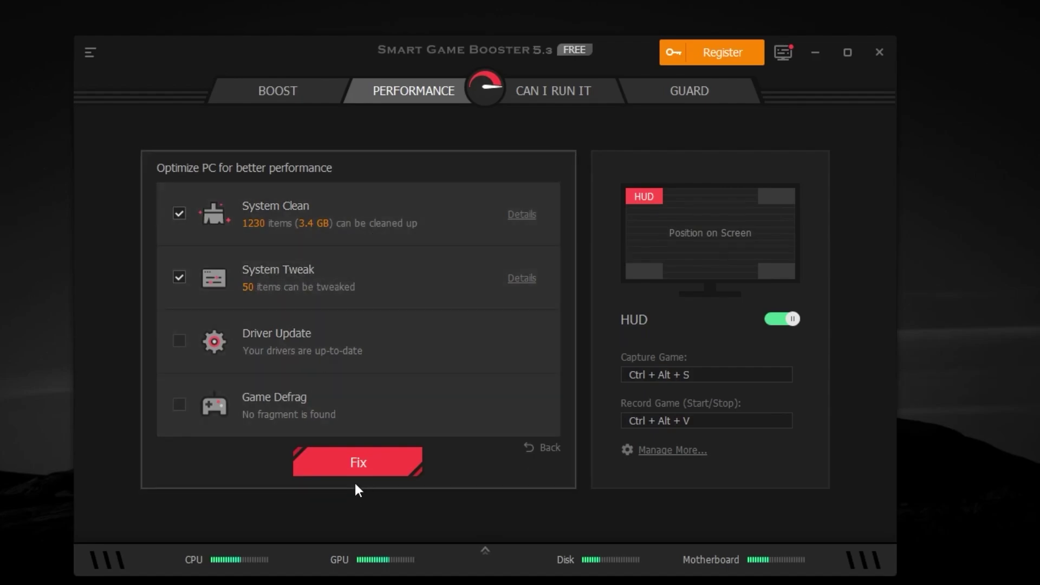
{"action": "left_click", "coordinate": [347, 464]}
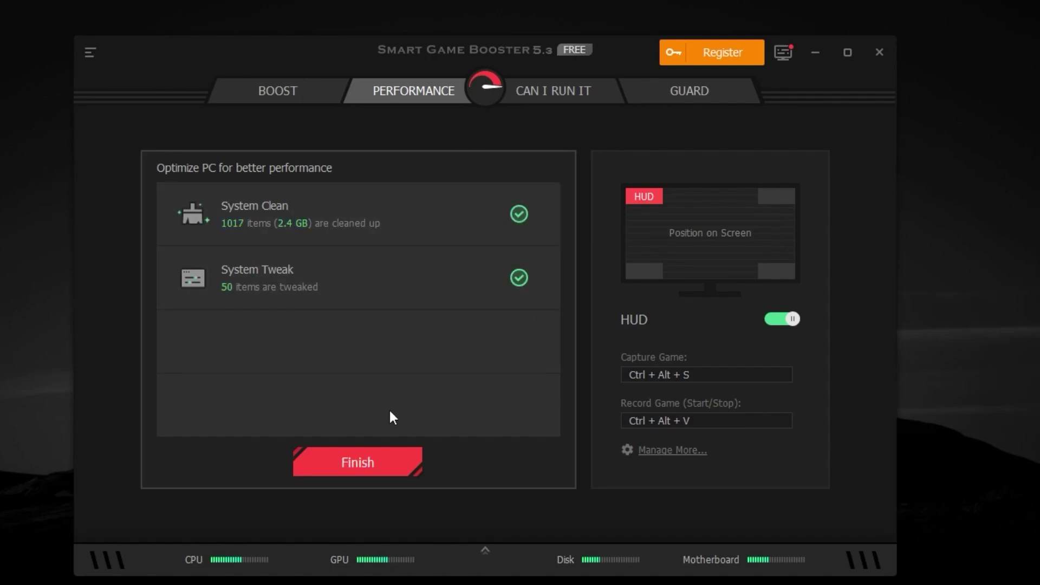
{"action": "left_click", "coordinate": [367, 471]}
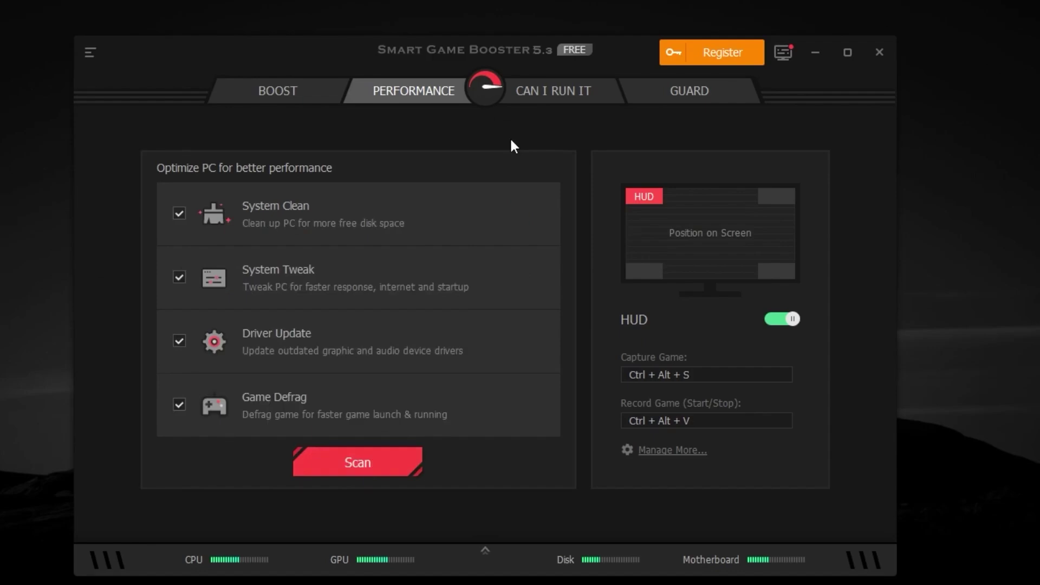
{"action": "left_click", "coordinate": [880, 52]}
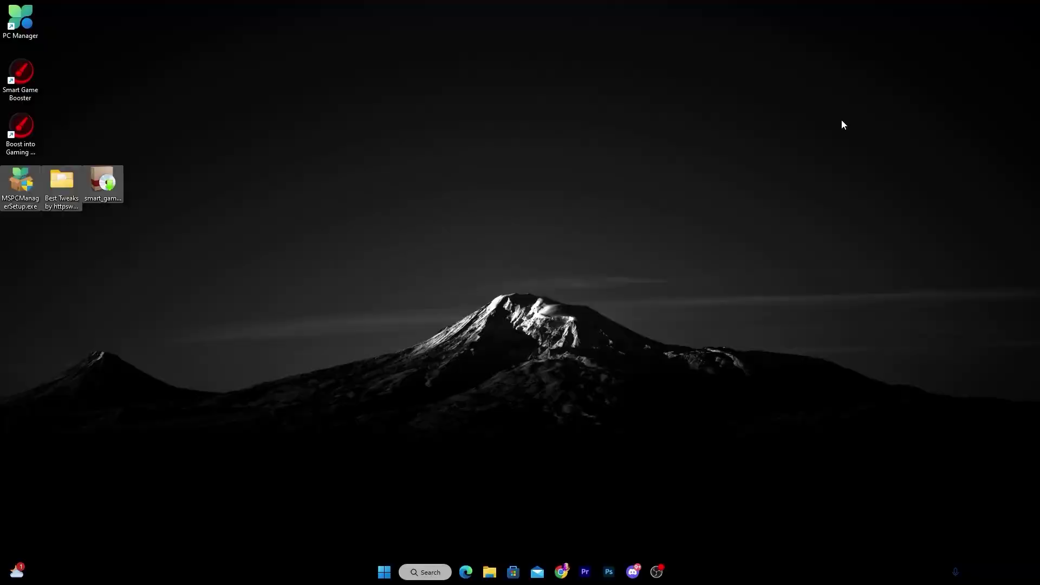
- Launch the Local Group Policy Editor with gpedit.msc from the Run prompt
{"action": "key", "text": "super+r"}
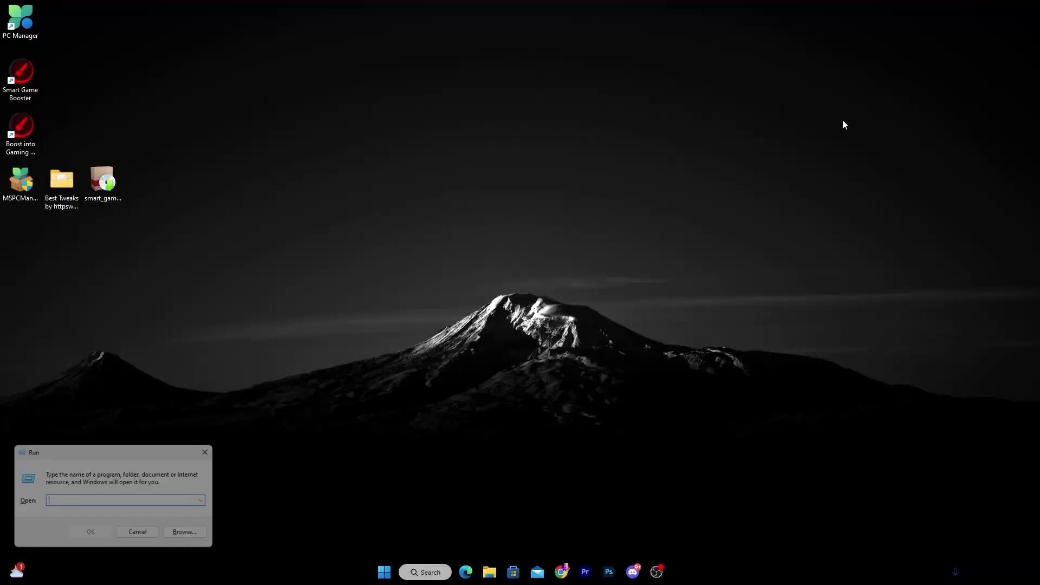
{"action": "left_click_drag", "start_coordinate": [115, 454], "coordinate": [476, 272]}
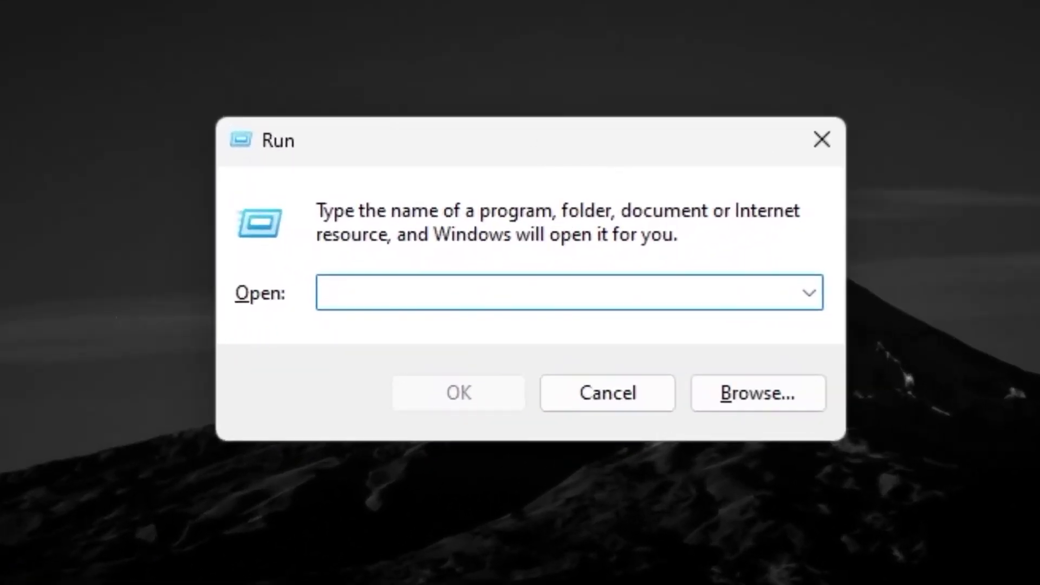
{"action": "type", "text": "gpedit"}
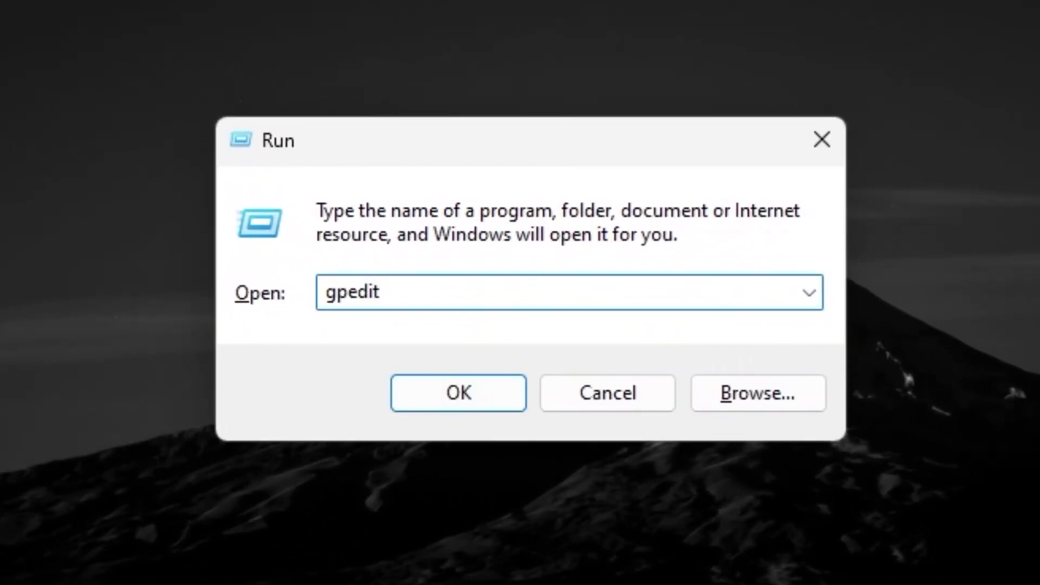
{"action": "type", "text": ".msc"}
{"action": "key", "text": "Return"}
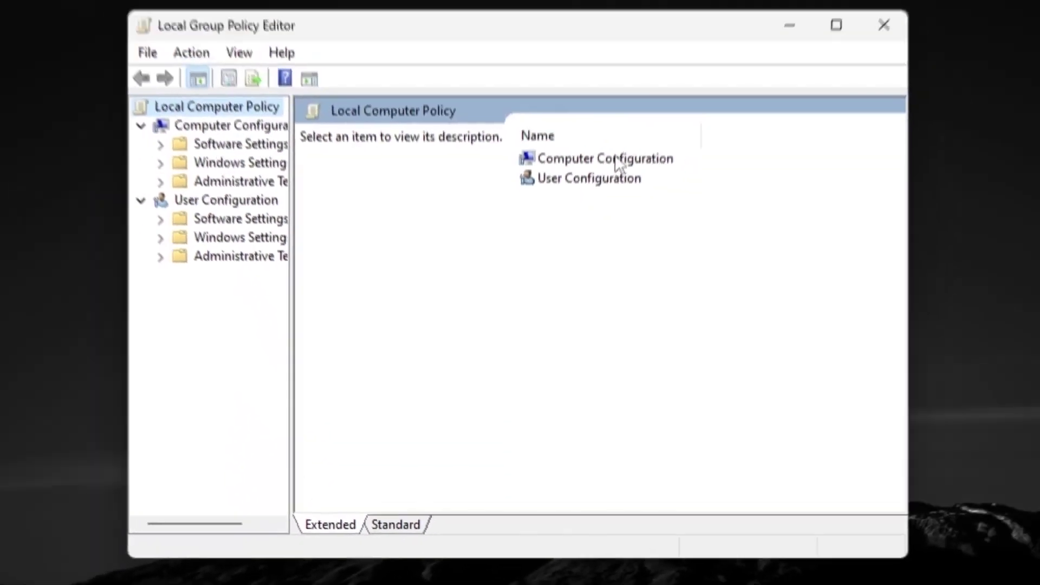
- Navigate to Computer Configuration > Administrative Templates > Windows Components > App Privacy
{"action": "double_click", "coordinate": [622, 160]}
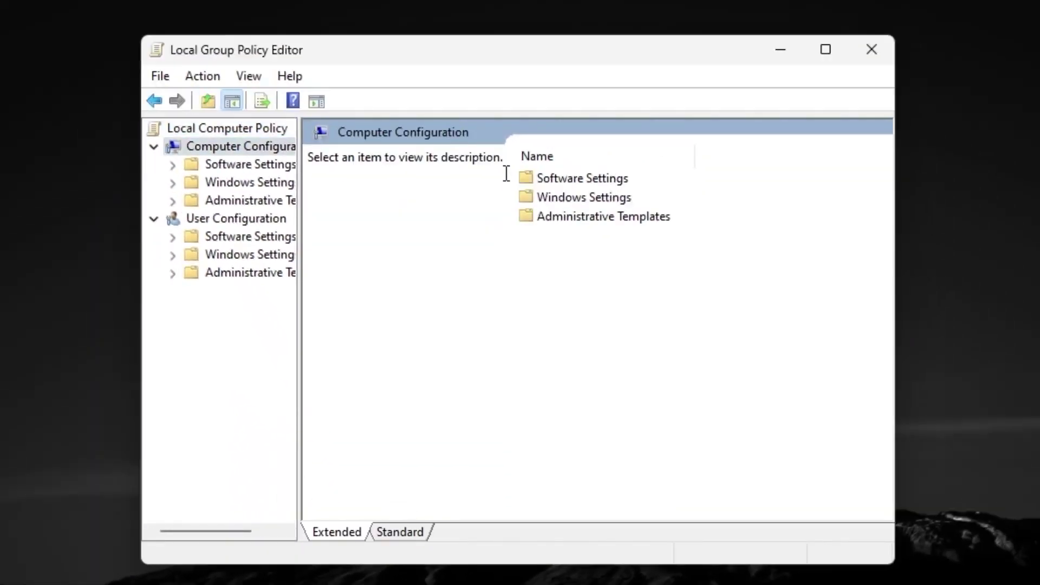
{"action": "double_click", "coordinate": [597, 217]}
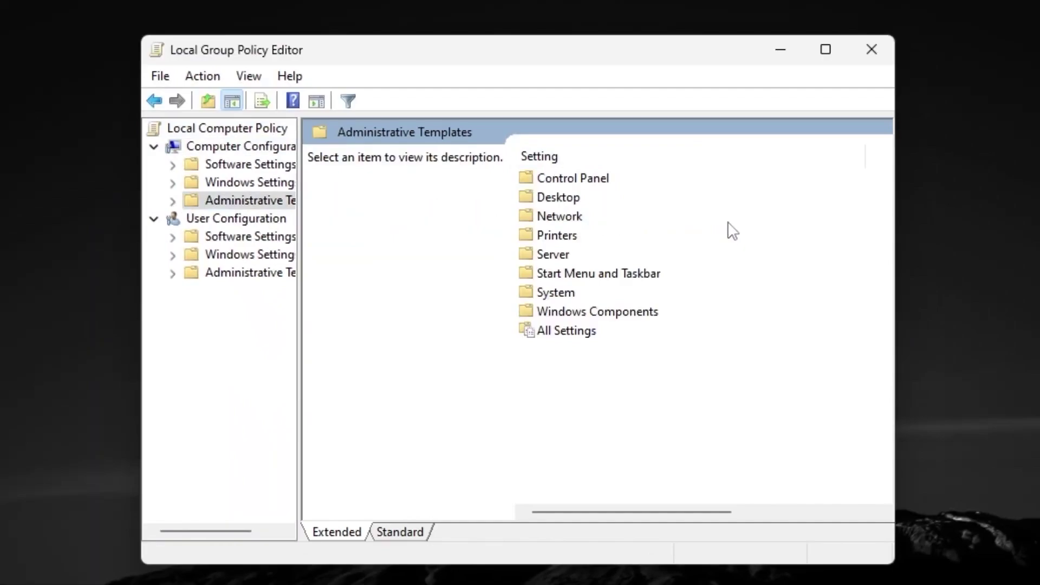
{"action": "left_click", "coordinate": [604, 318]}
{"action": "double_click", "coordinate": [603, 318]}
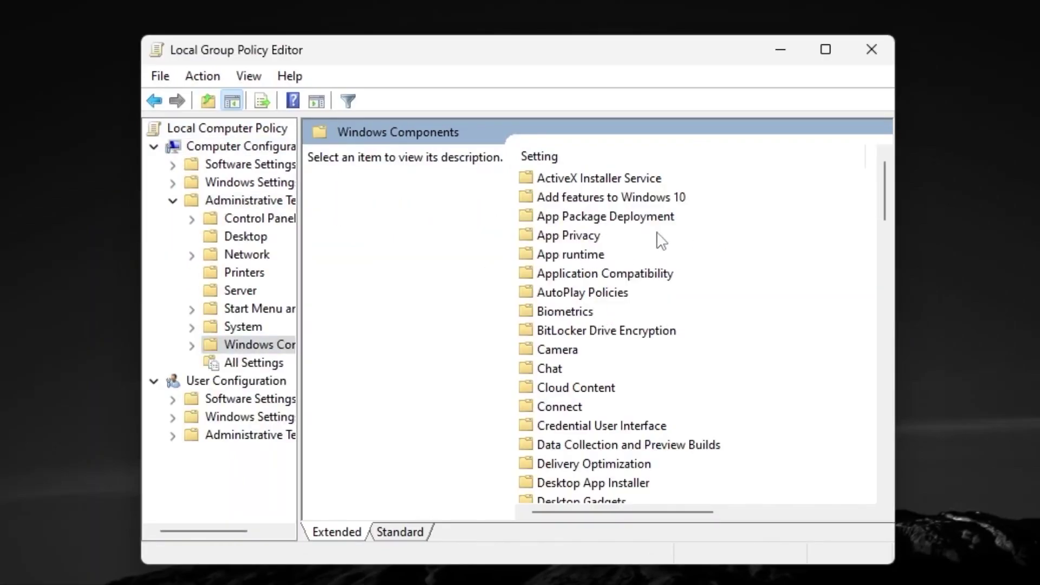
{"action": "double_click", "coordinate": [568, 237]}
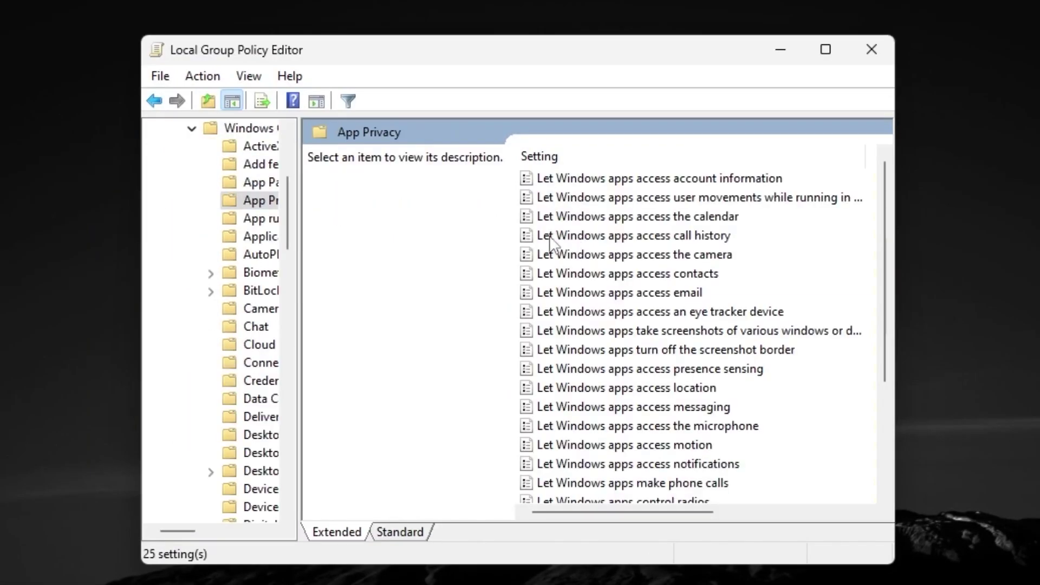
{"action": "scroll", "coordinate": [582, 241], "scroll_direction": "down", "scroll_amount": 3}
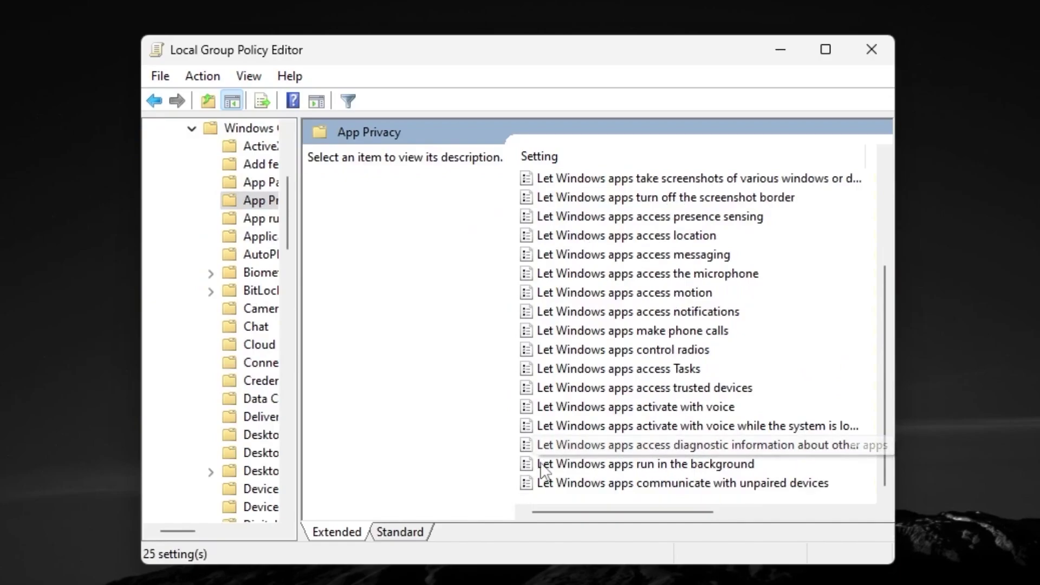
- Set 'Let Windows apps run in the background' to Enabled with Force Deny default
{"action": "double_click", "coordinate": [650, 465]}
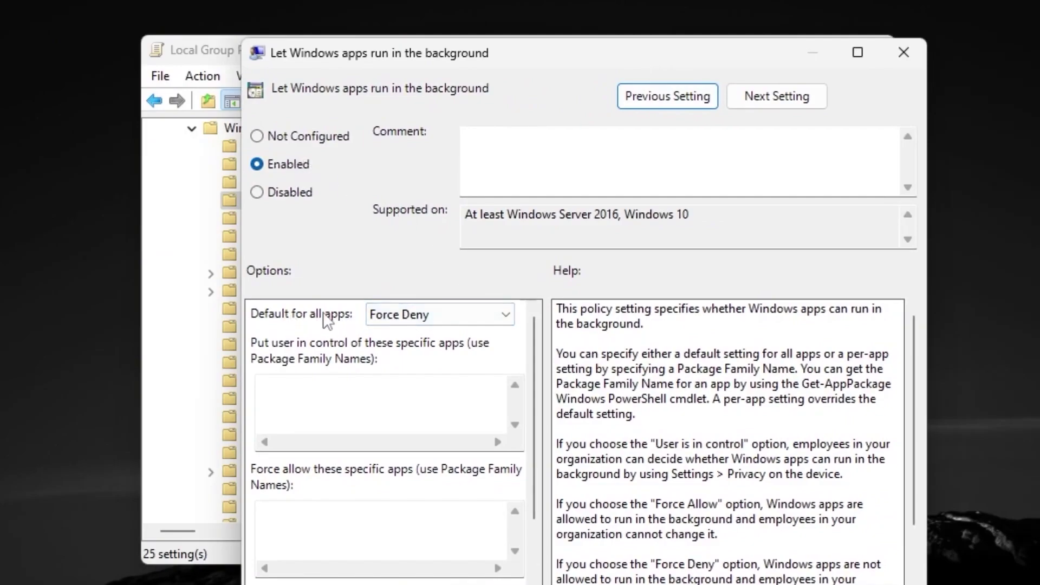
{"action": "left_click", "coordinate": [449, 311]}
{"action": "left_click", "coordinate": [387, 365]}
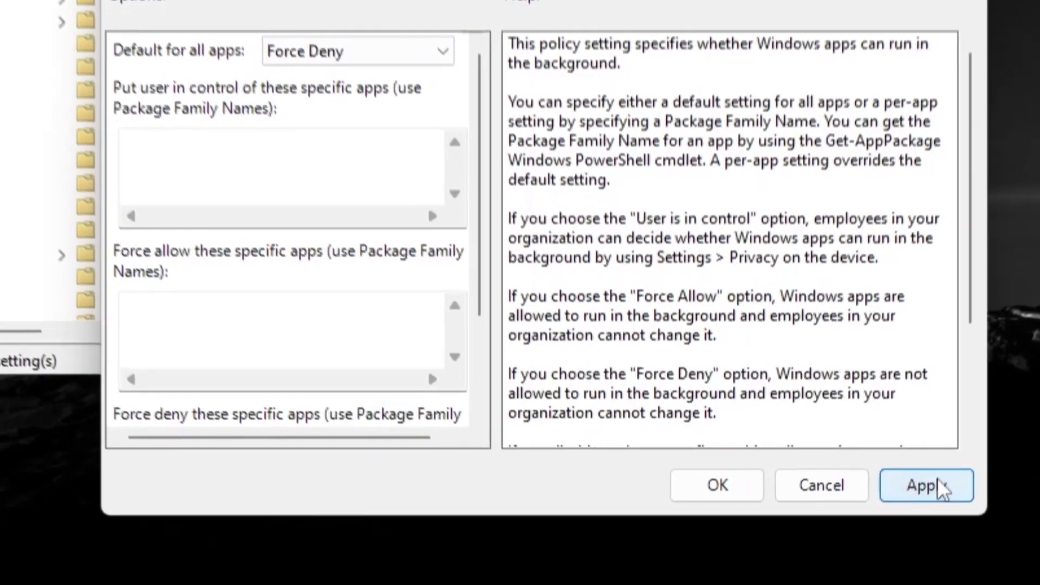
{"action": "left_click", "coordinate": [881, 584]}
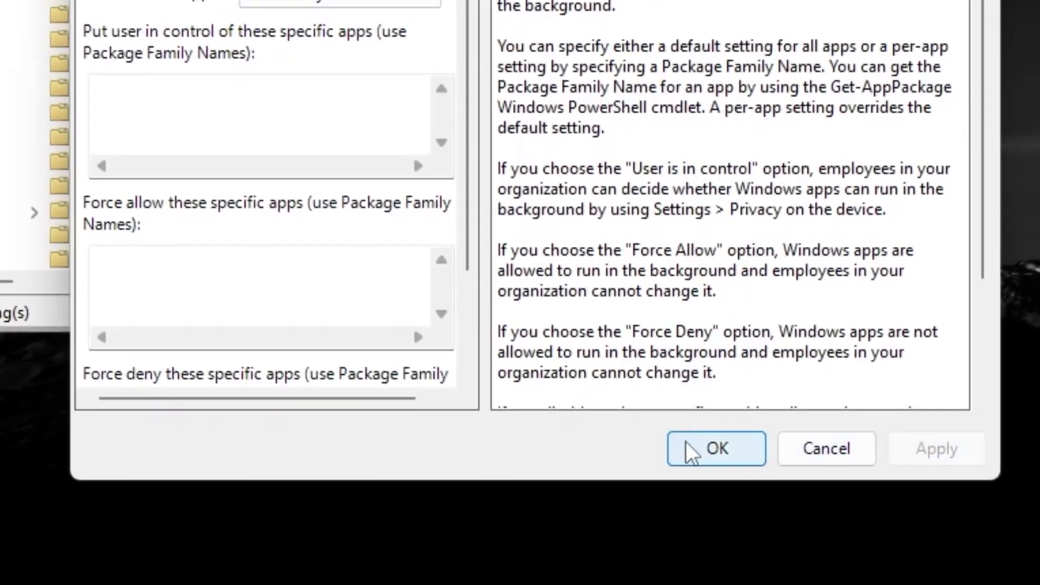
{"action": "left_click", "coordinate": [689, 450]}
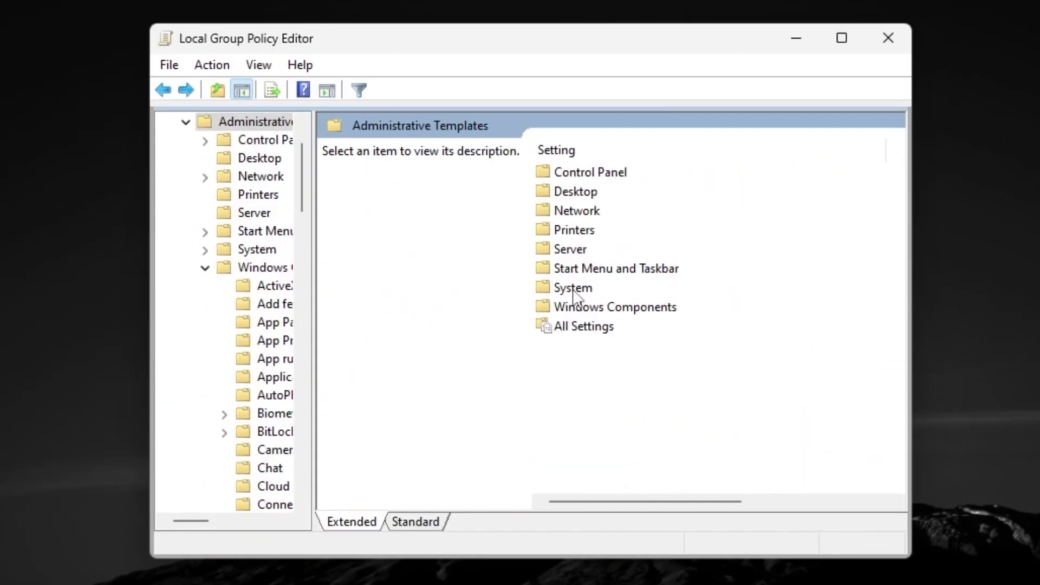
- Go to System > Power Management > Power Throttling Settings and open Turn off Power Throttling
{"action": "double_click", "coordinate": [573, 292]}
{"action": "scroll", "coordinate": [757, 286], "scroll_direction": "down", "scroll_amount": 6}
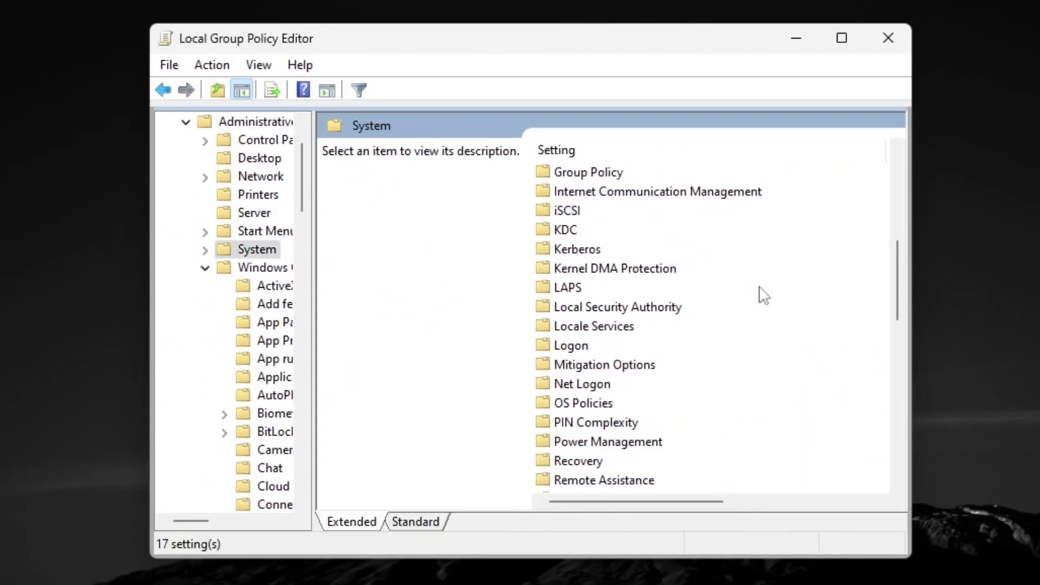
{"action": "scroll", "coordinate": [761, 295], "scroll_direction": "down", "scroll_amount": 3}
{"action": "double_click", "coordinate": [584, 269]}
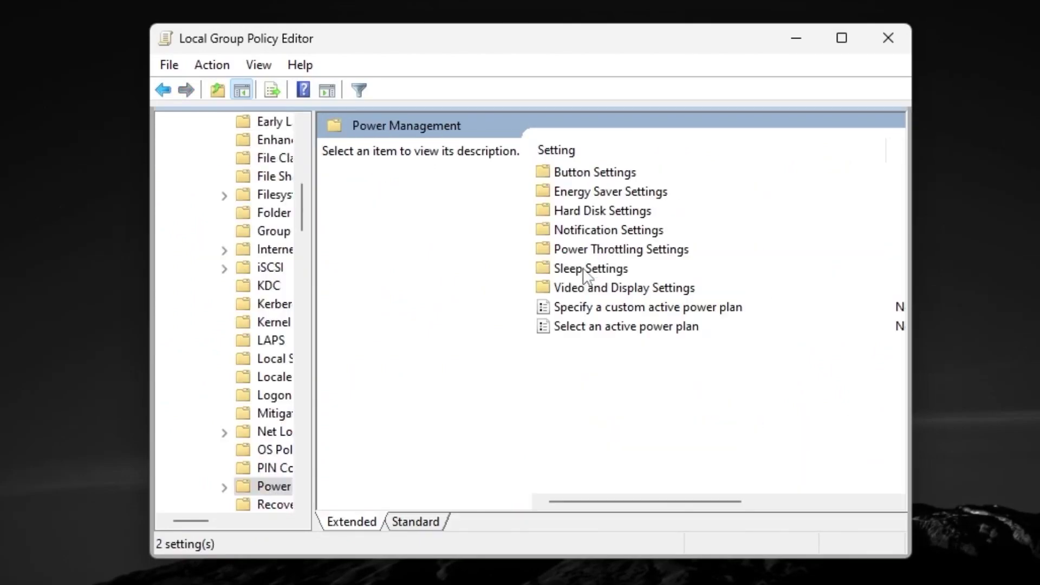
{"action": "double_click", "coordinate": [573, 252]}
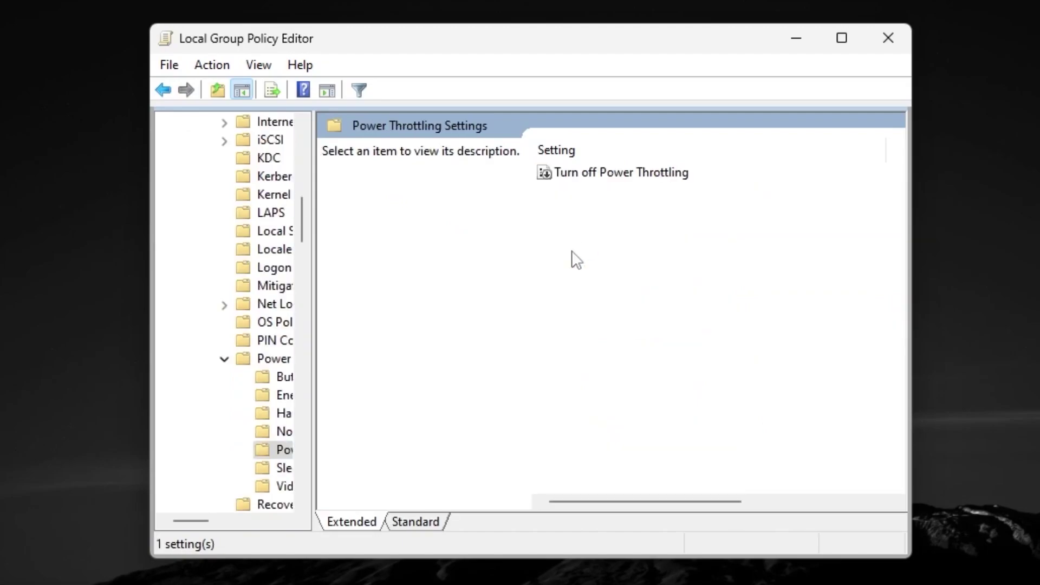
{"action": "double_click", "coordinate": [600, 172]}
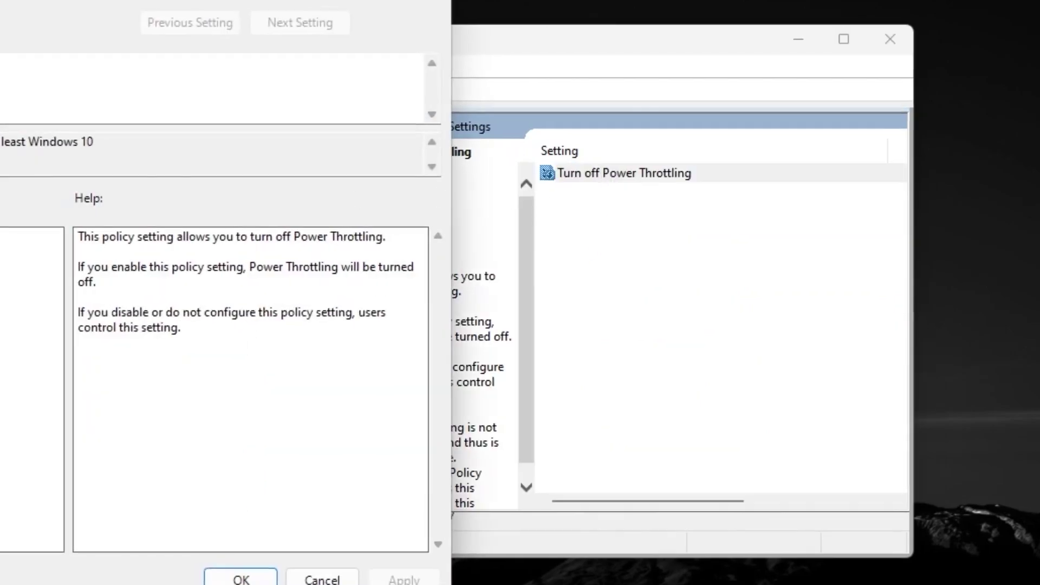